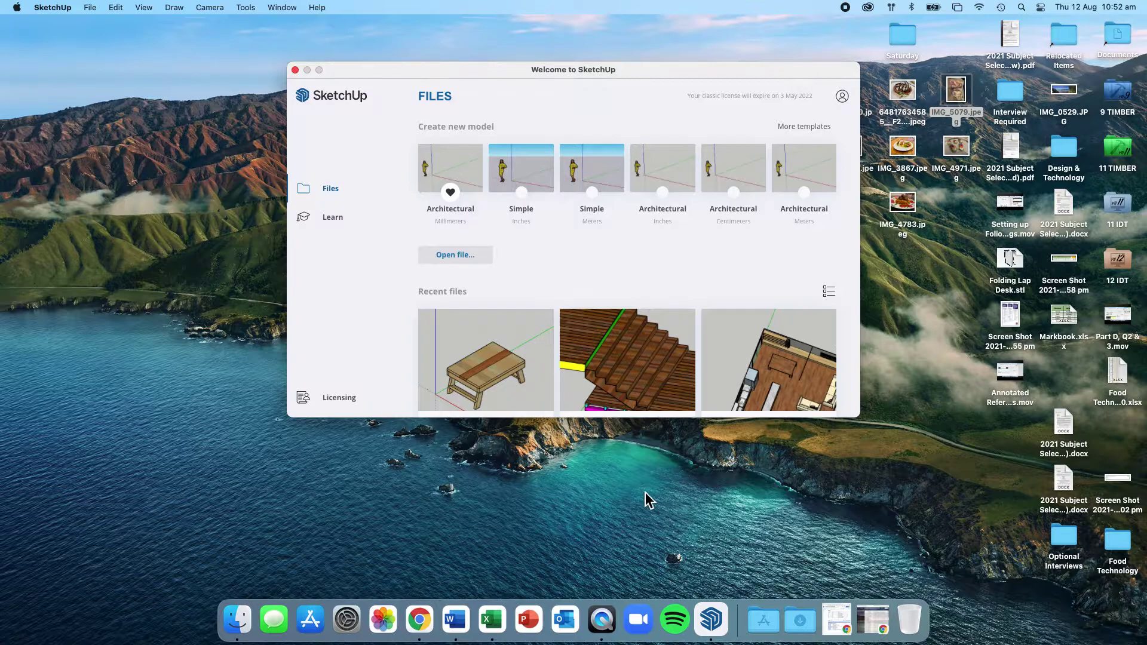
- Open the recent Folding Lap Desk model, dismiss the version warning, and enlarge the workspace without the Styles window
click(485, 389)
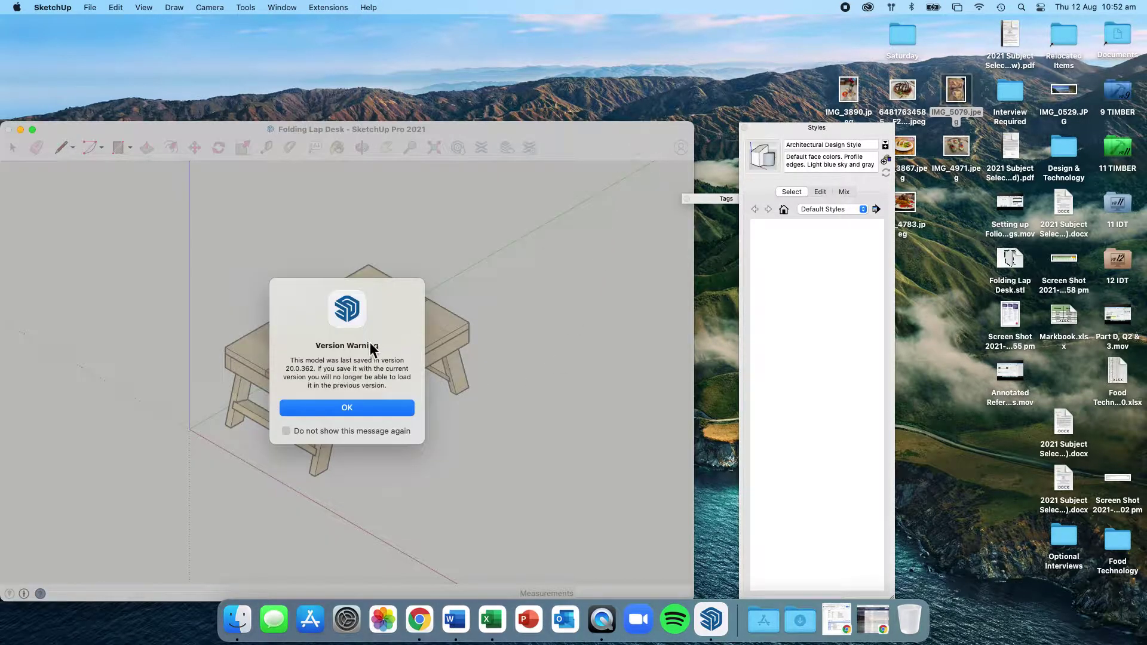
click(360, 406)
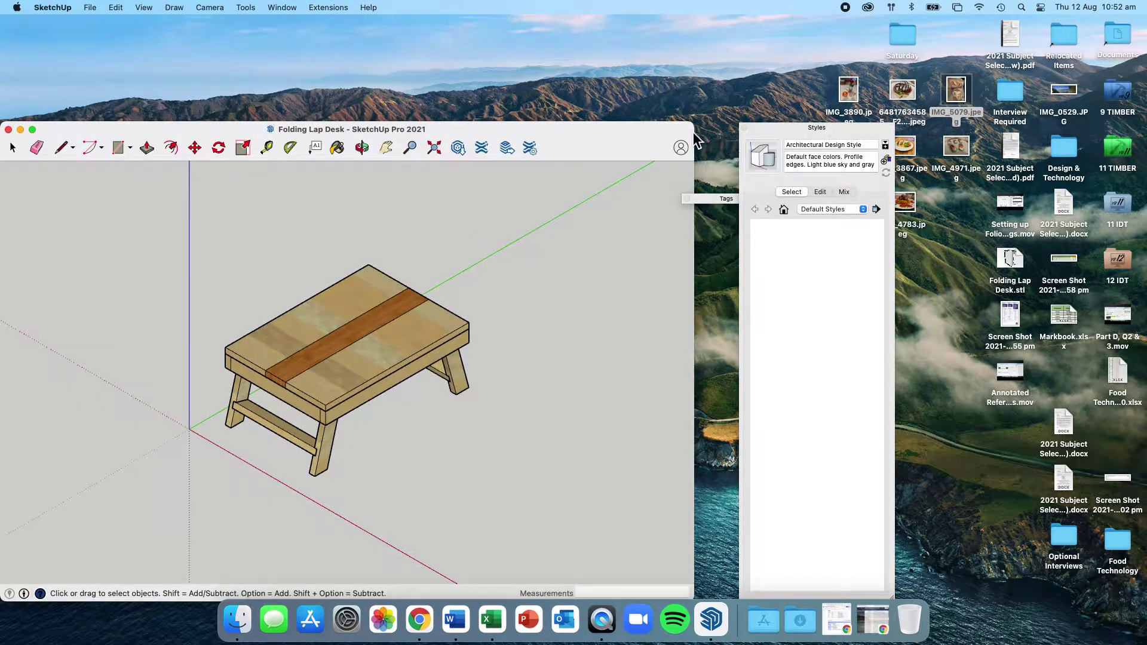
mouse_move(694, 123)
mouse_down()
mouse_move(1142, 30)
mouse_move(1142, 19)
mouse_up()
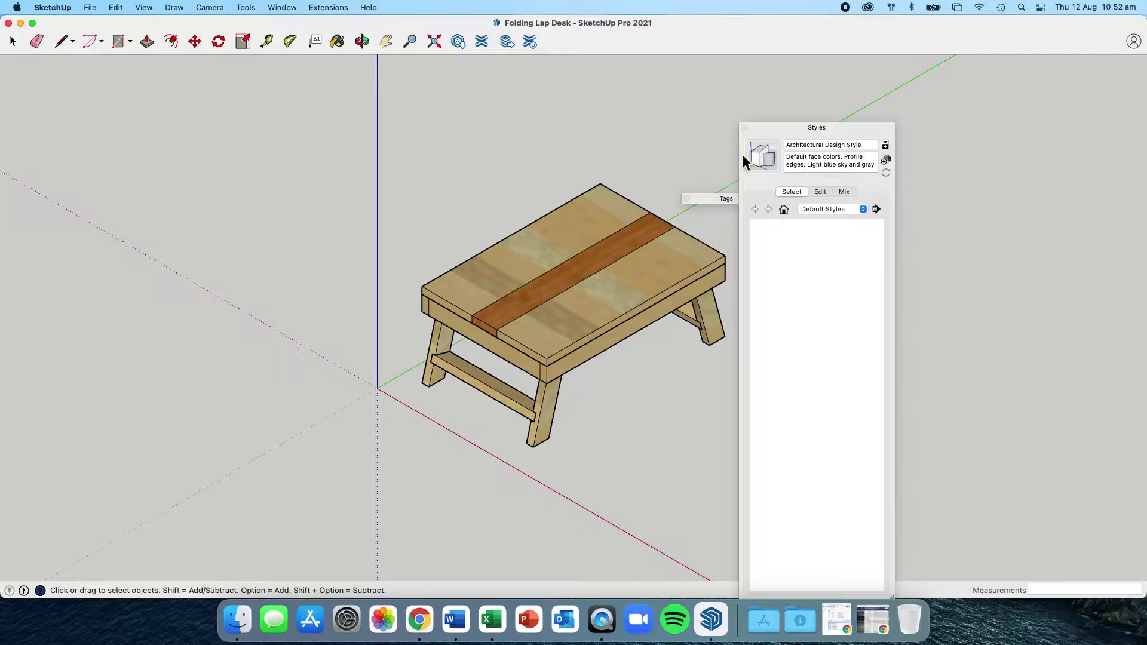
click(745, 128)
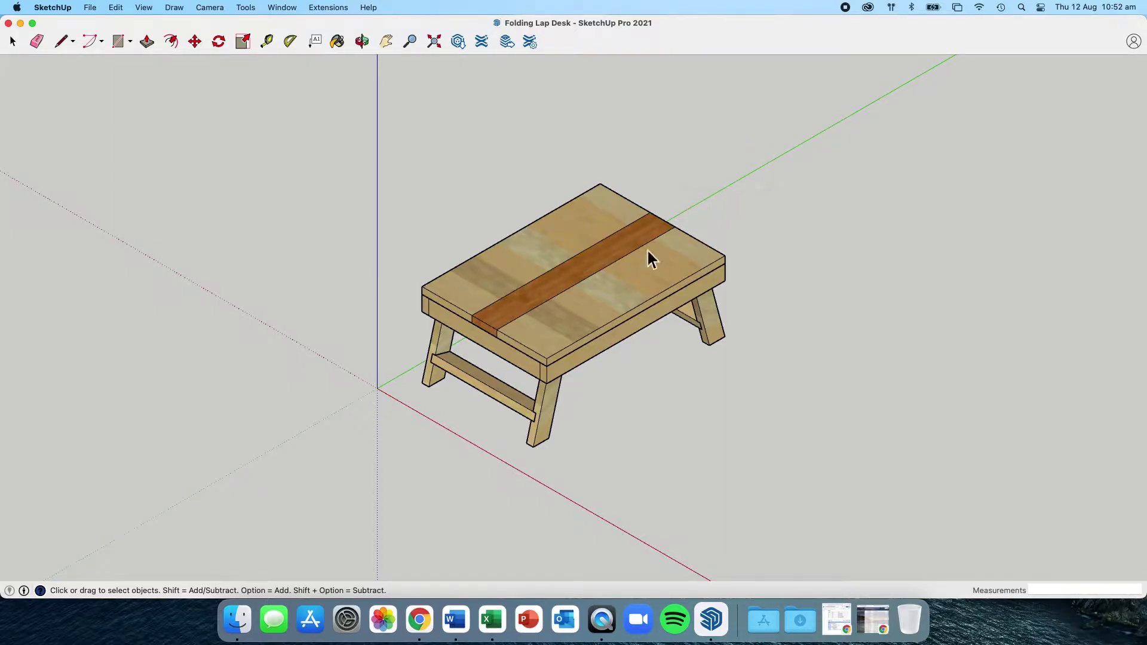
- Start an STL export of the whole model using Model Units and the ASCII file format
click(88, 7)
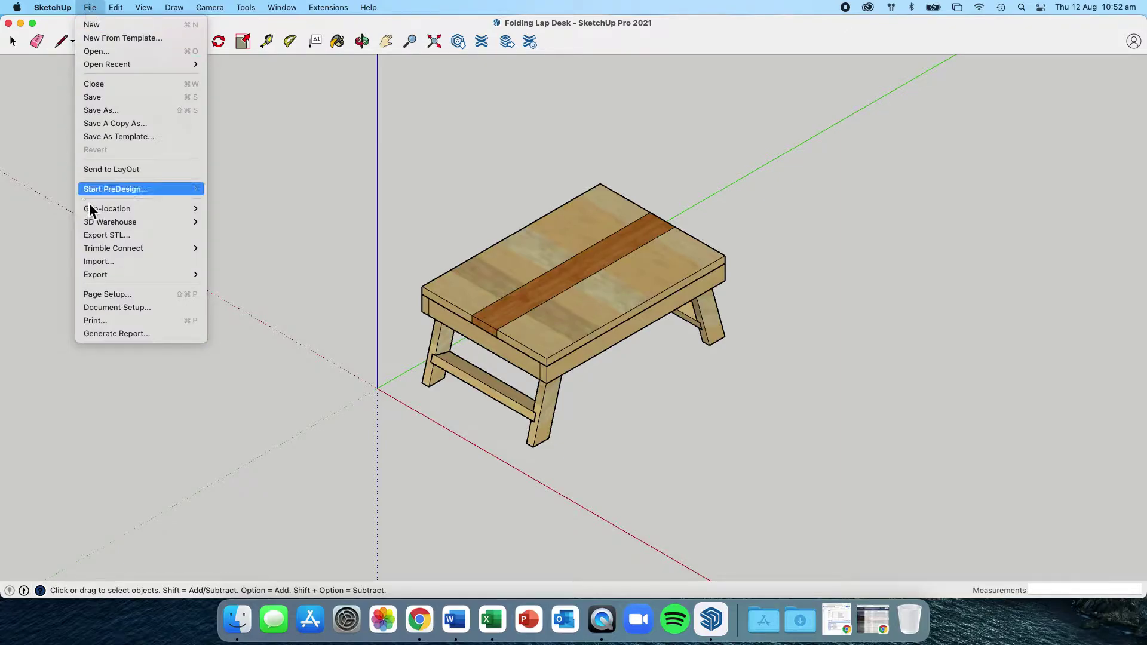
click(108, 237)
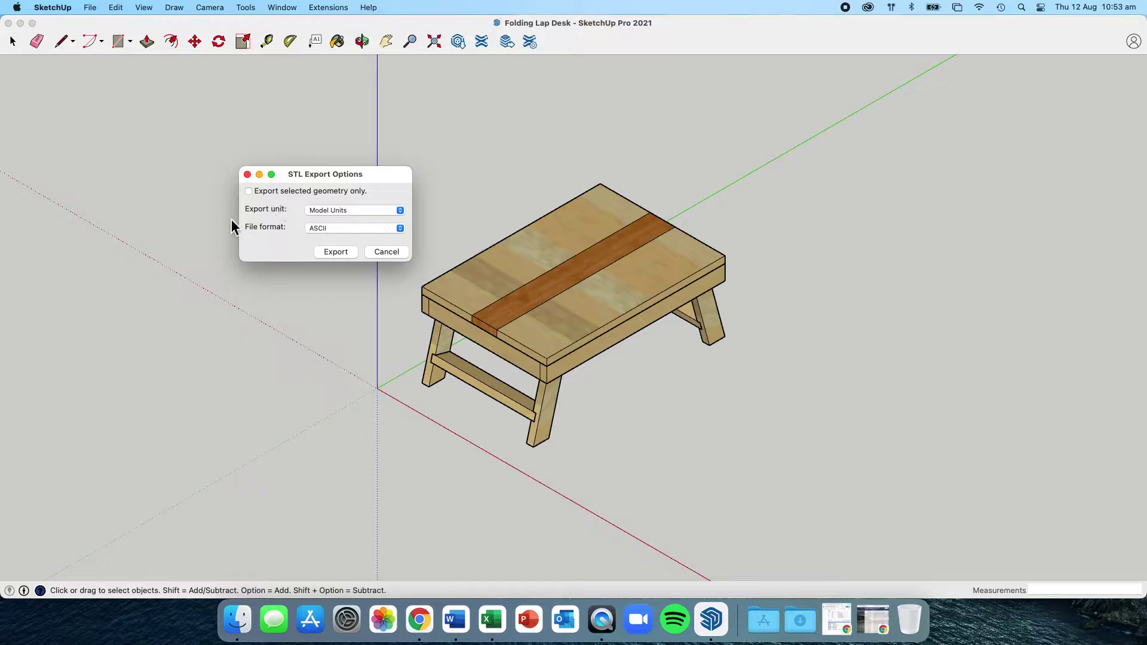
drag(359, 172, 364, 144)
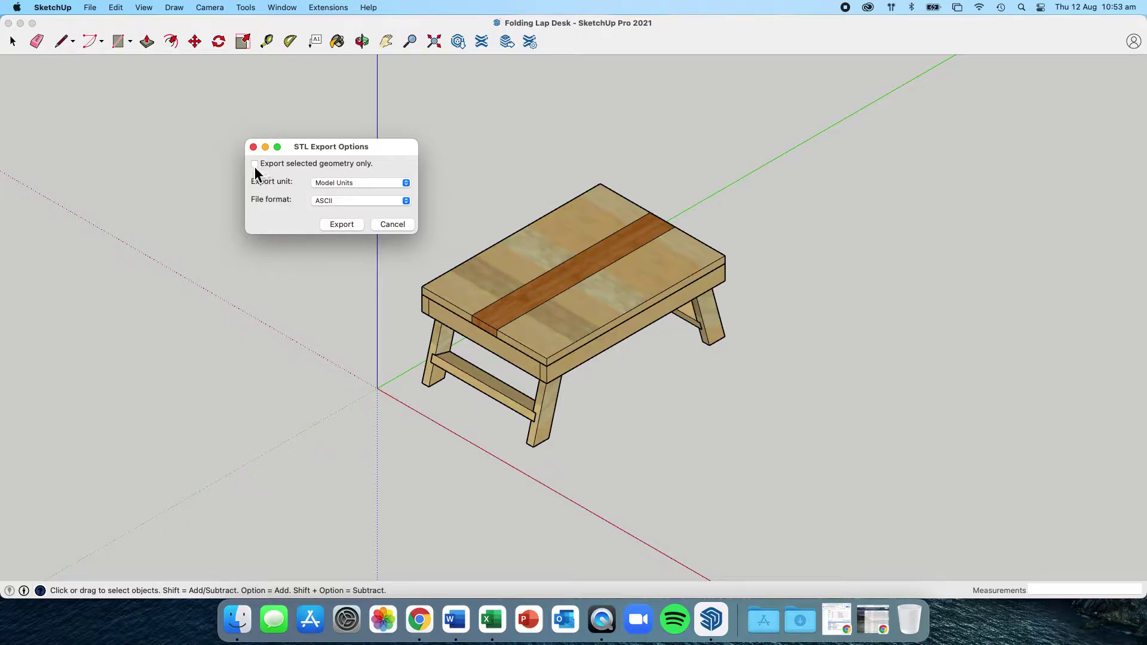
click(332, 183)
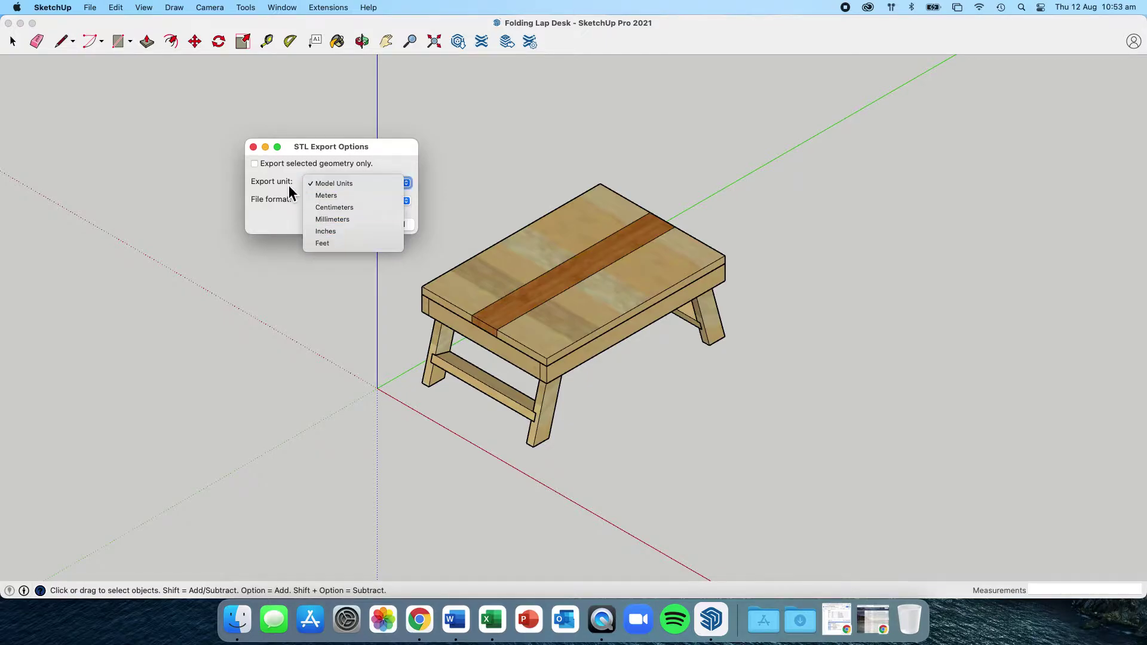
click(289, 186)
click(331, 201)
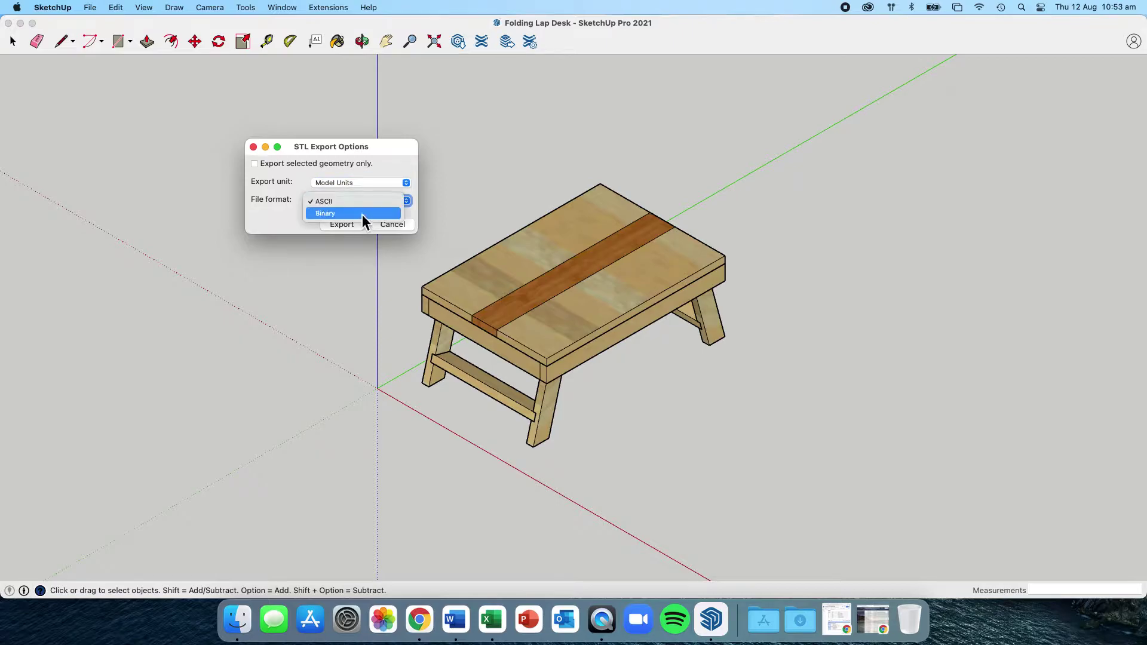
click(292, 210)
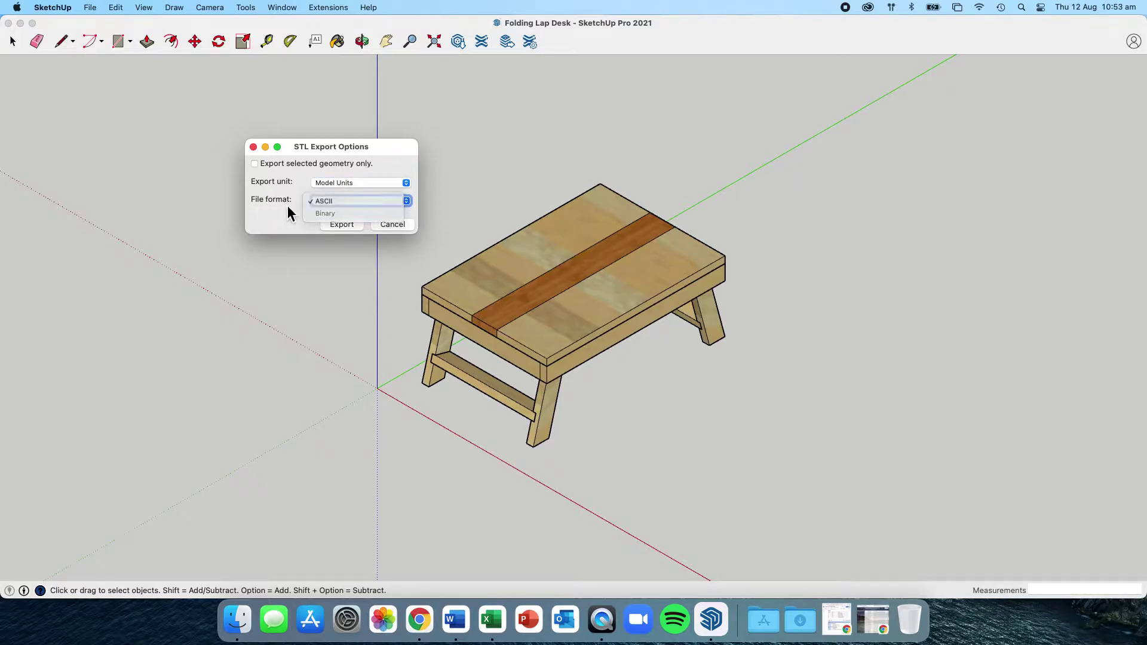
click(335, 227)
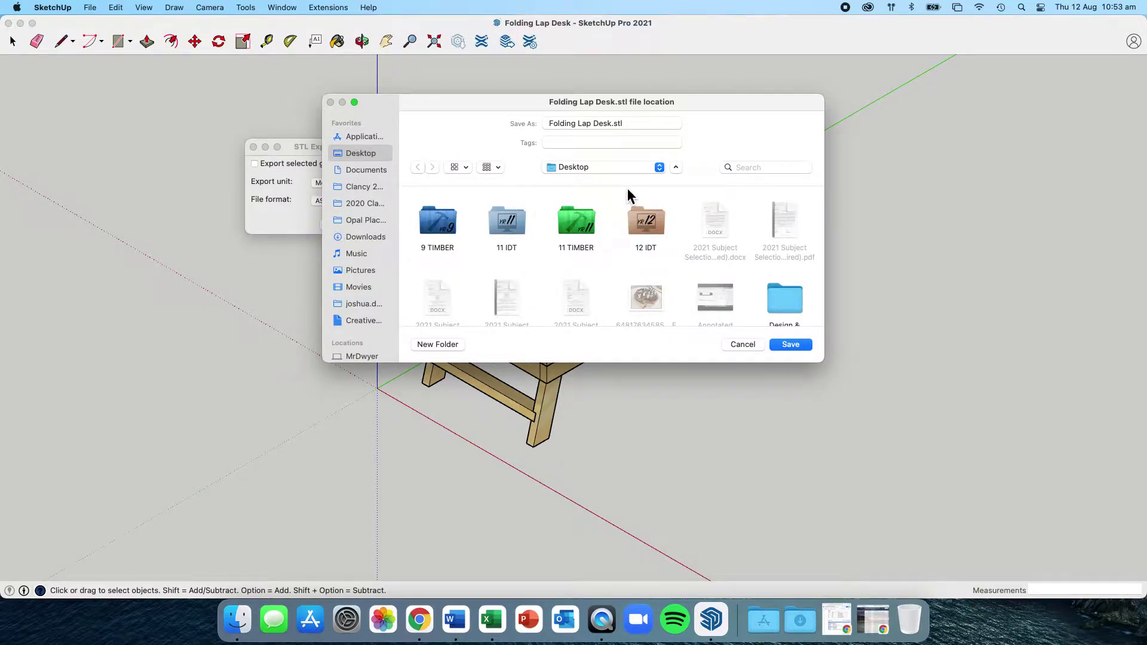
- Save the export to the Desktop as Folding Lap Desk.stl, replacing the existing file
click(621, 127)
double_click(620, 124)
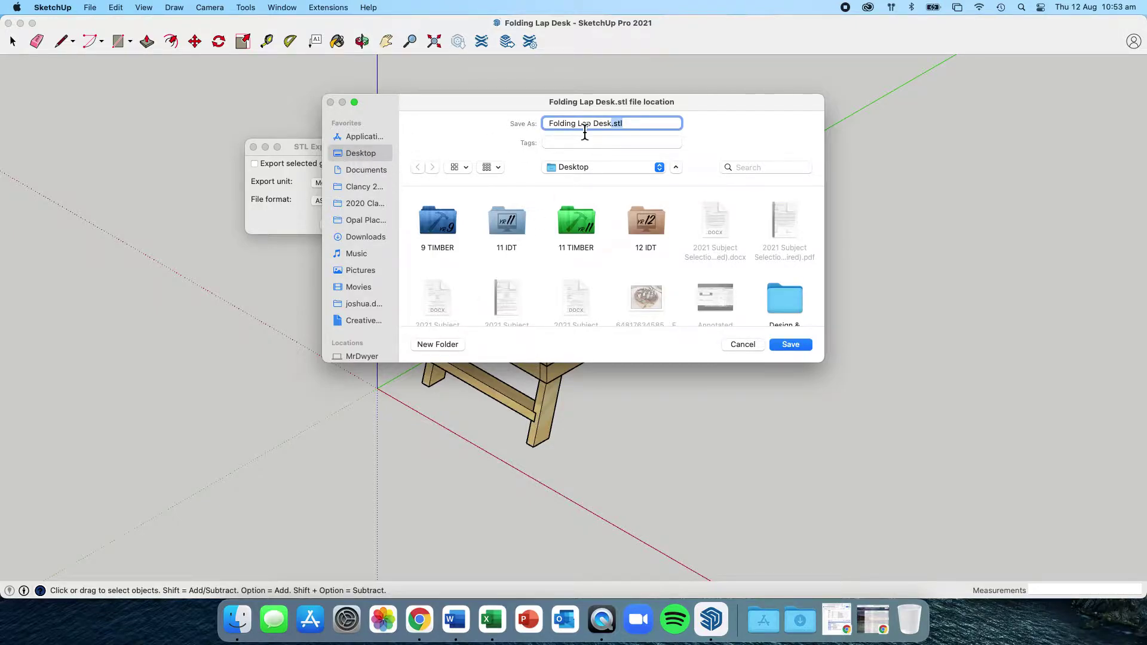
drag(545, 123, 613, 123)
click(792, 346)
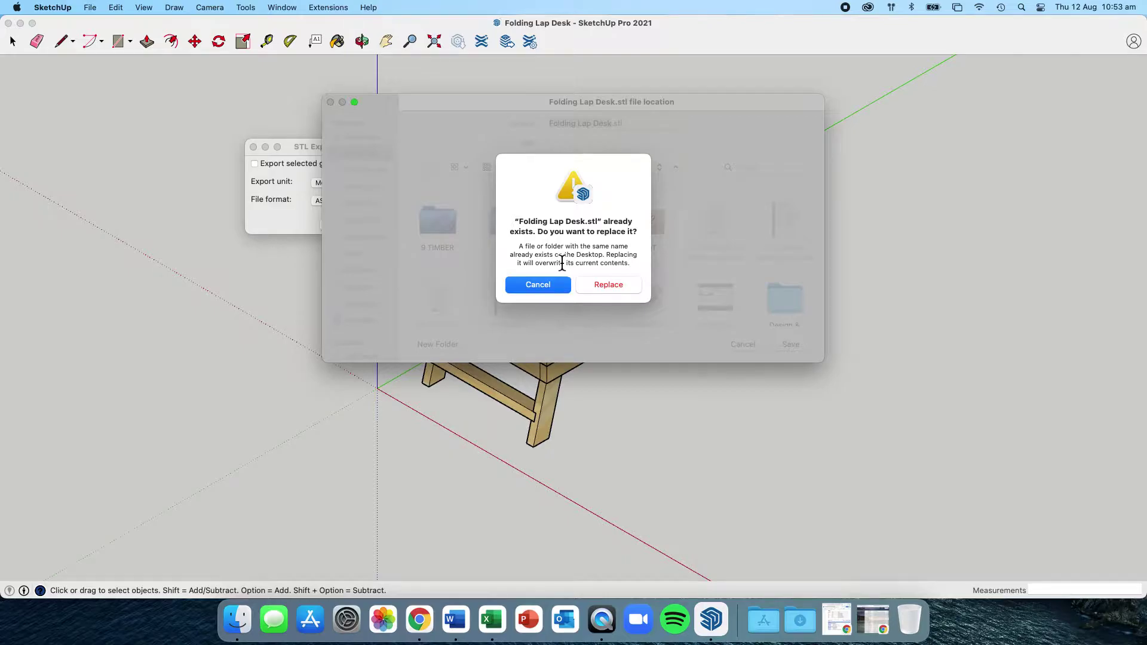
double_click(592, 222)
click(608, 285)
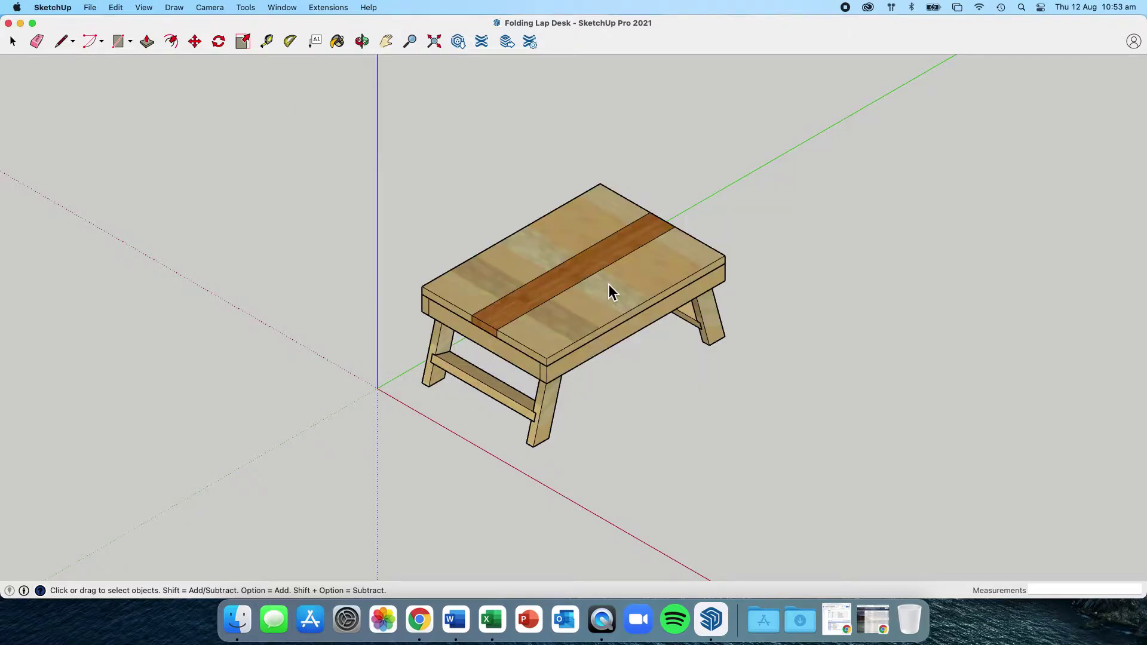
- Quit SketchUp and launch FlashPrint from the Applications folder
click(53, 7)
click(113, 156)
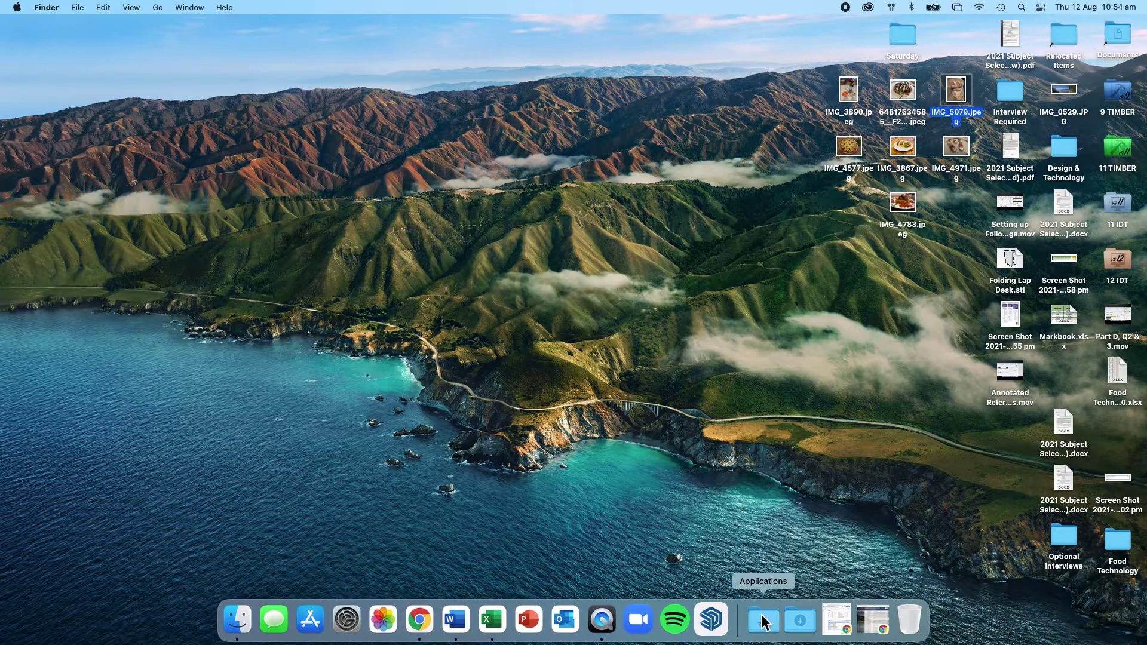
click(763, 621)
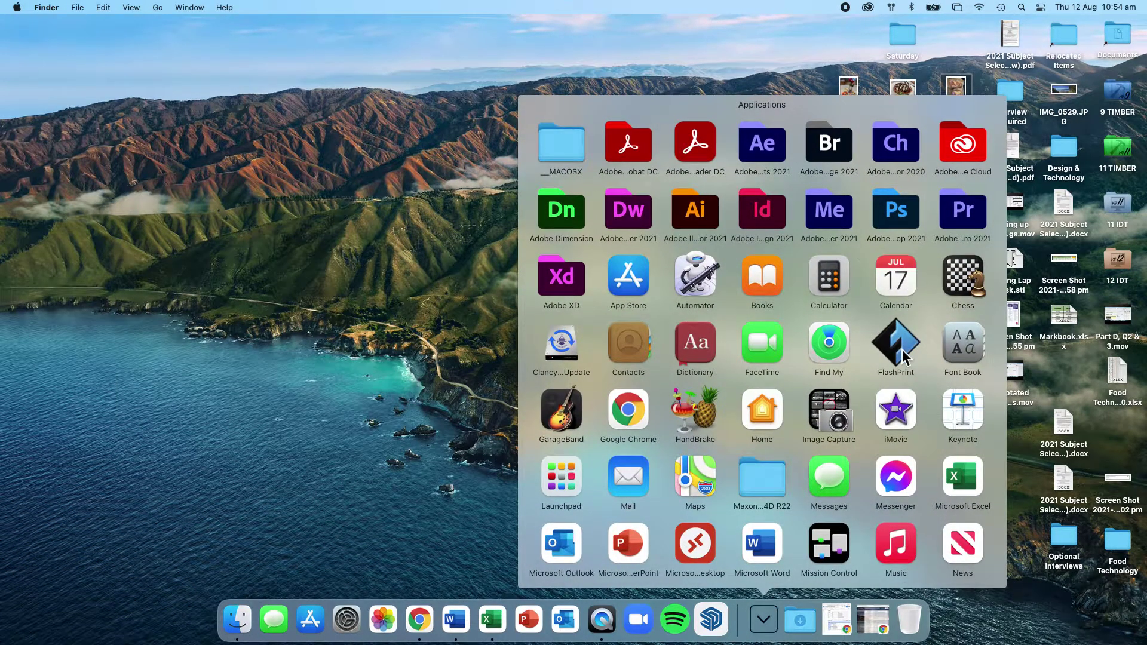
click(896, 347)
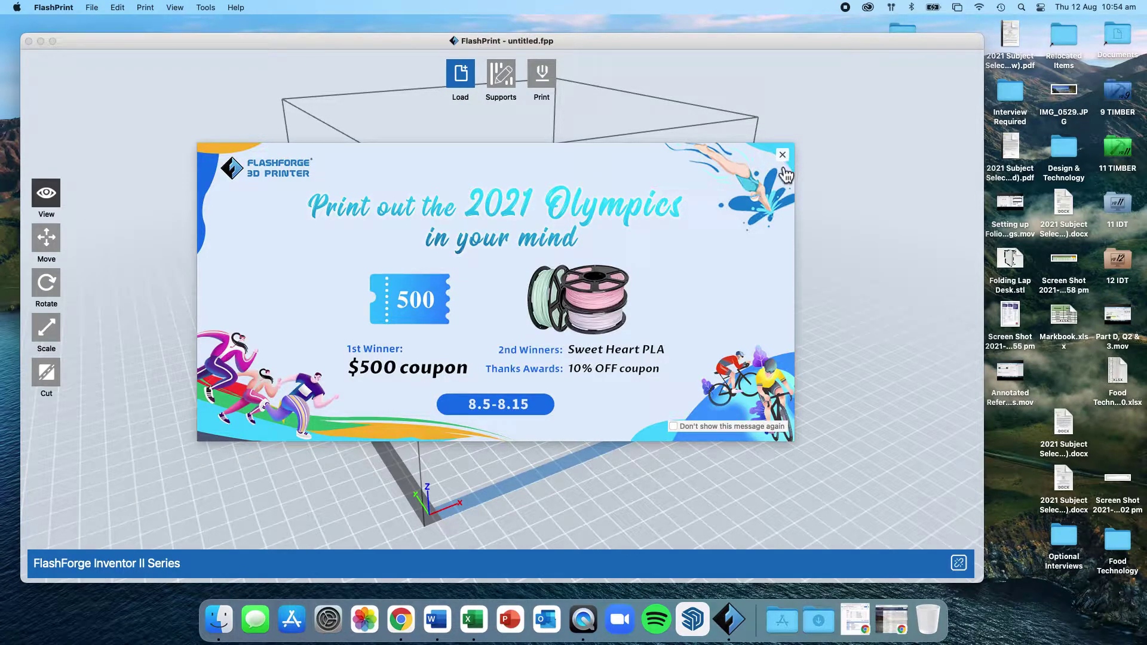
- Dismiss the promotional pop-up with "Don't show this message again" and enlarge the FlashPrint window to fill the screen
click(673, 426)
click(782, 155)
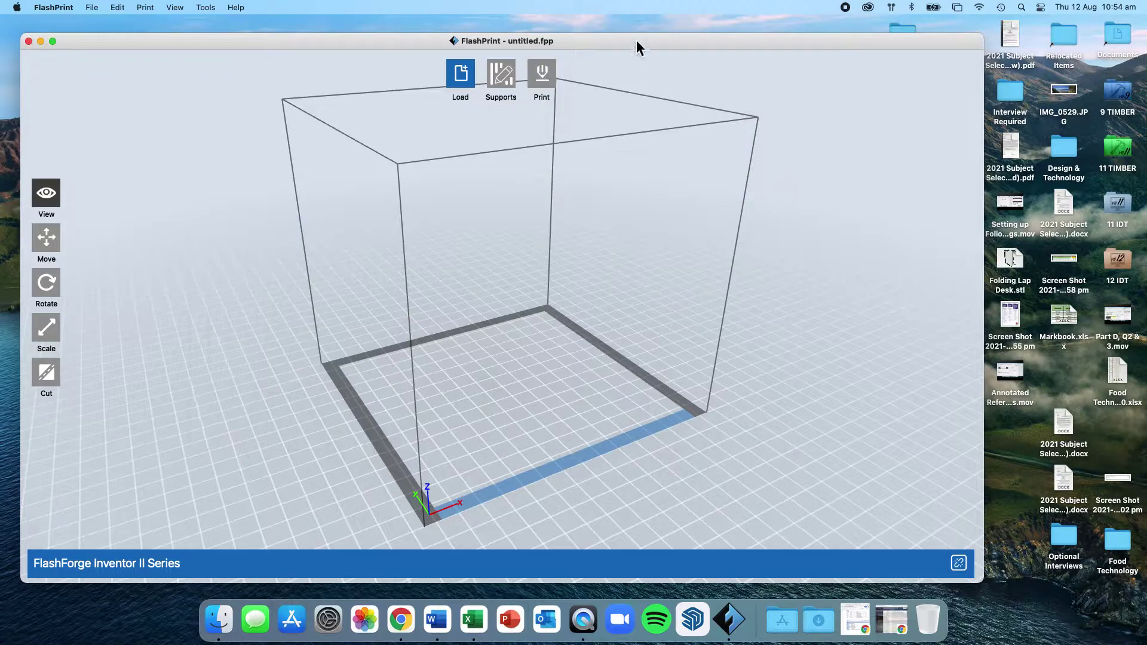
drag(622, 39, 603, 22)
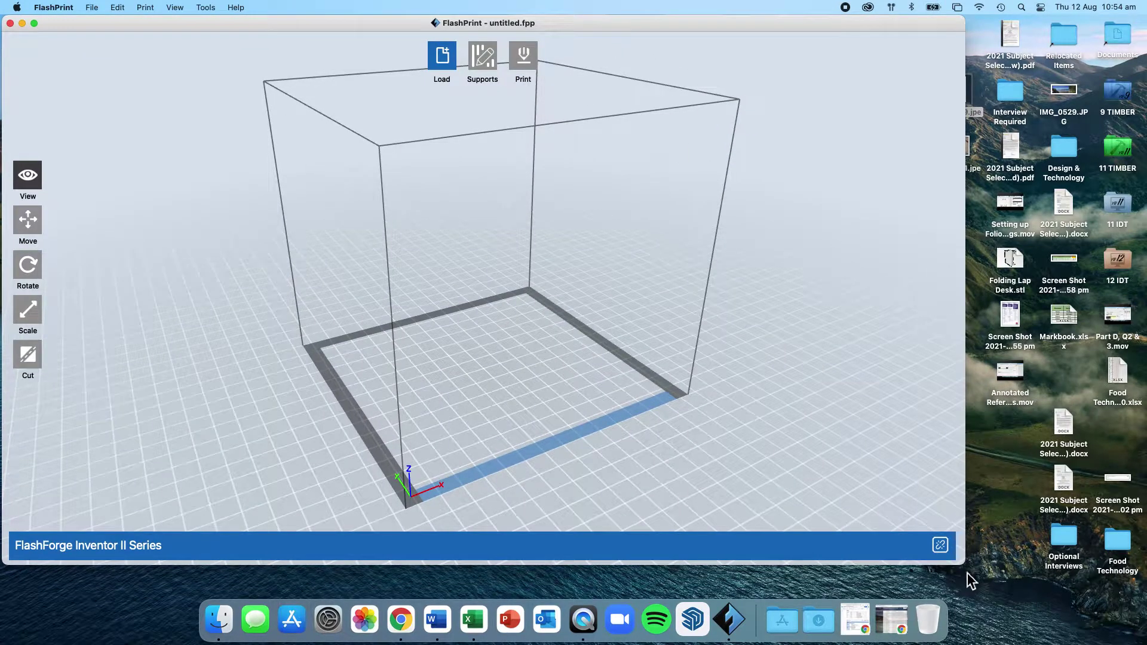
drag(964, 563, 1142, 599)
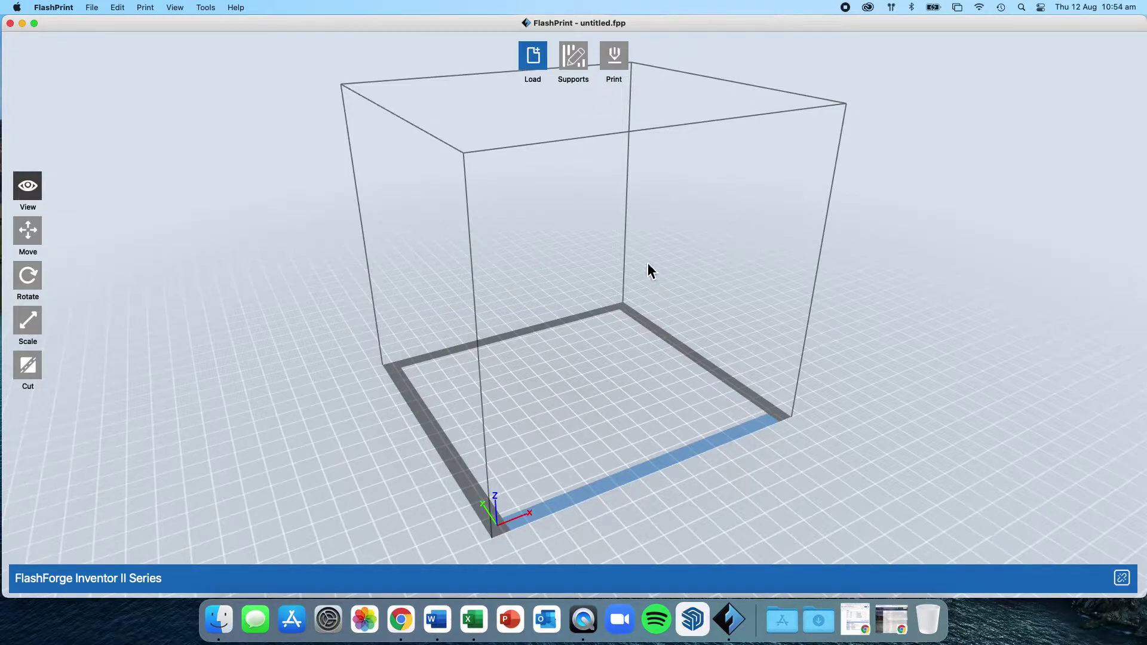
scroll(437, 236, down, 1)
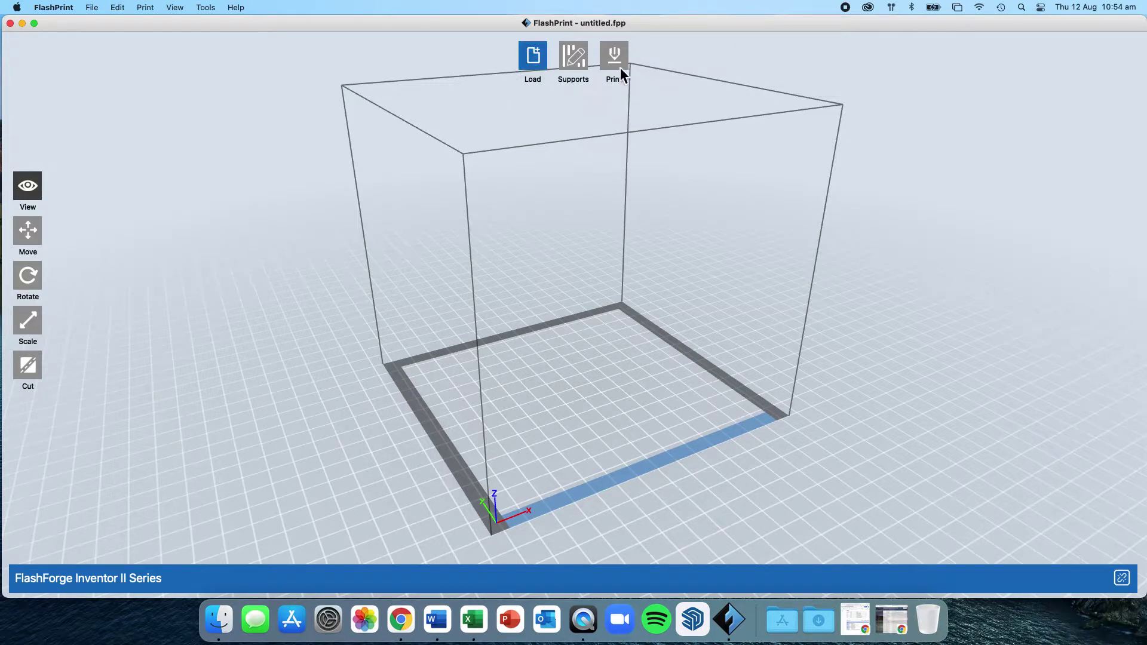
- Load Folding Lap Desk.stl from the Desktop into the print workspace
click(530, 56)
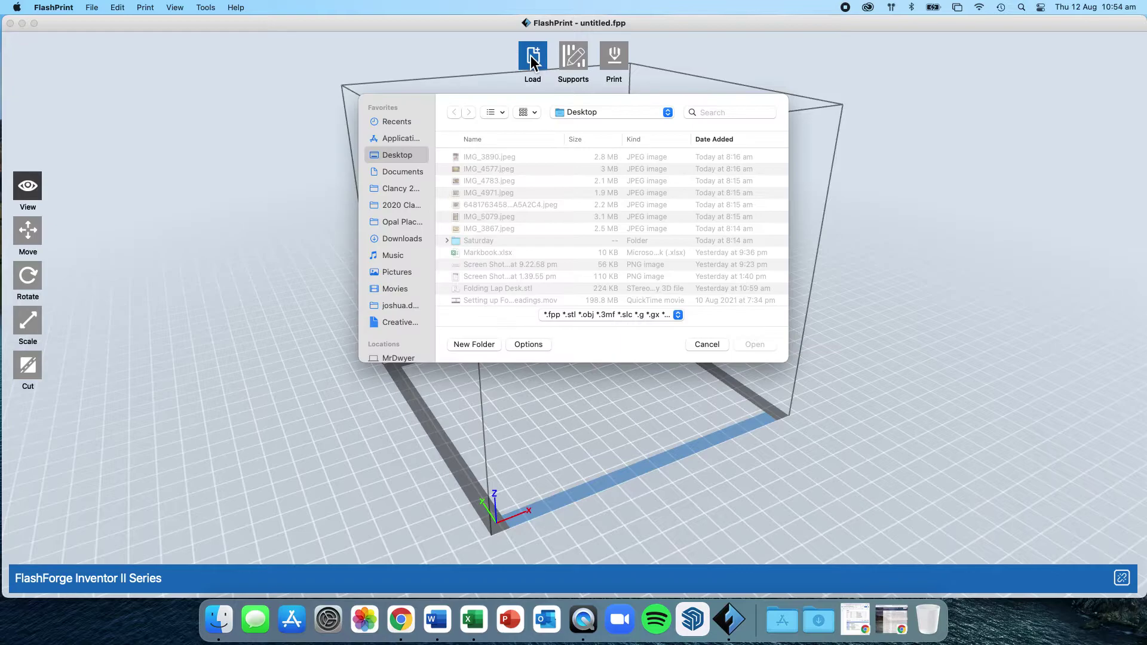
scroll(492, 198, down, 5)
click(488, 199)
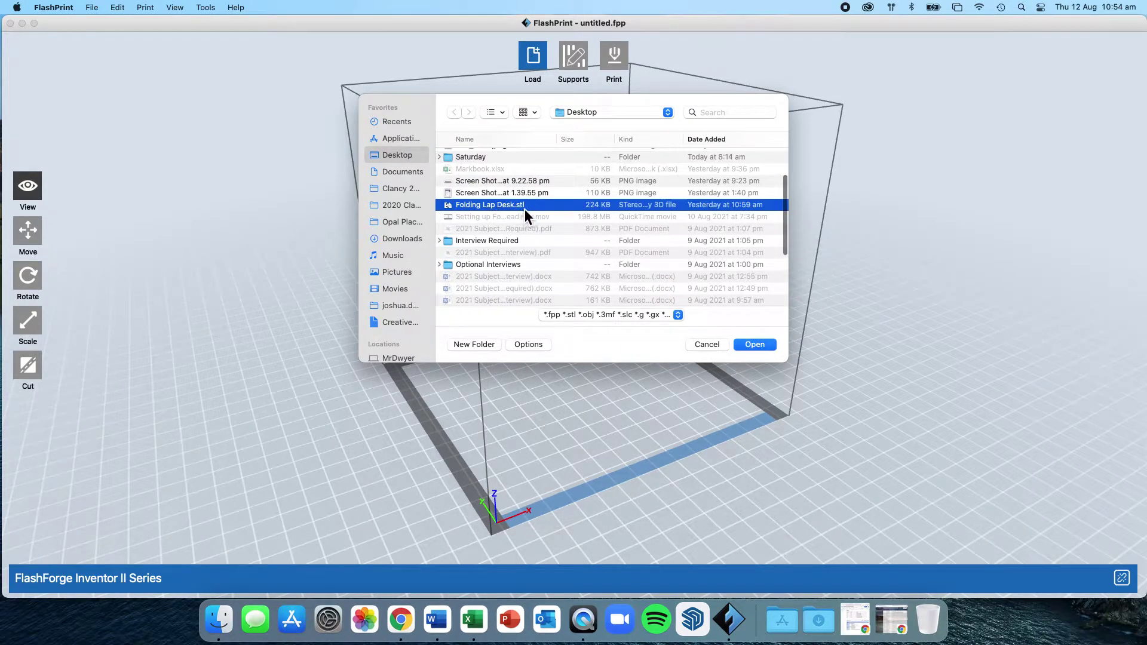
click(754, 344)
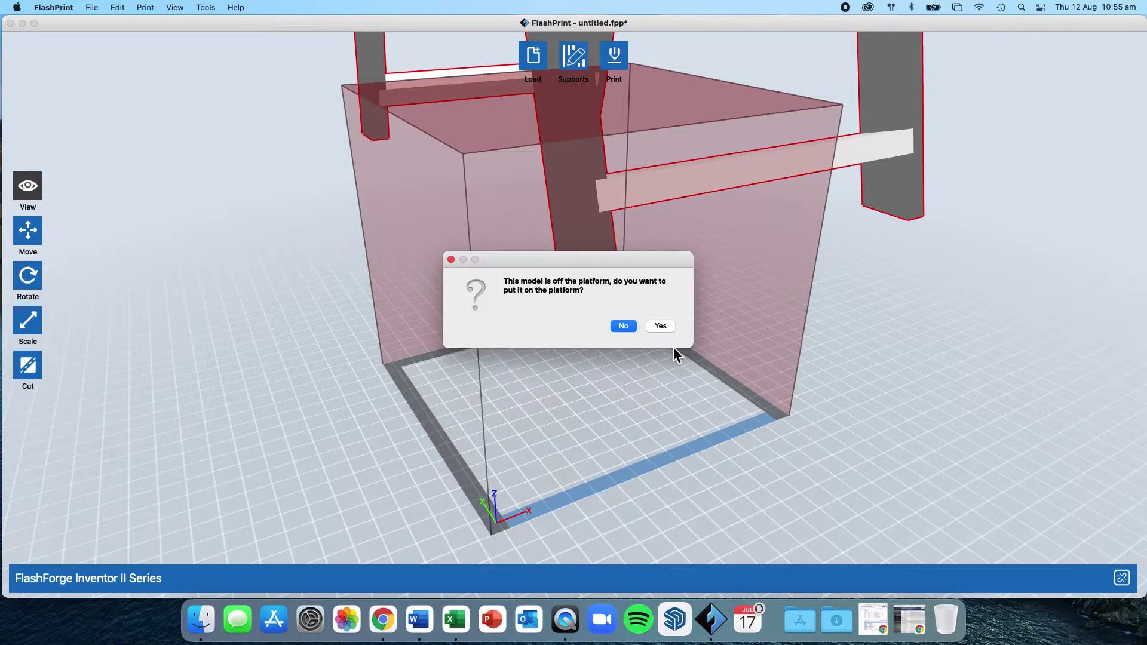
- Put the off-platform model on the platform and repair its errors
click(662, 329)
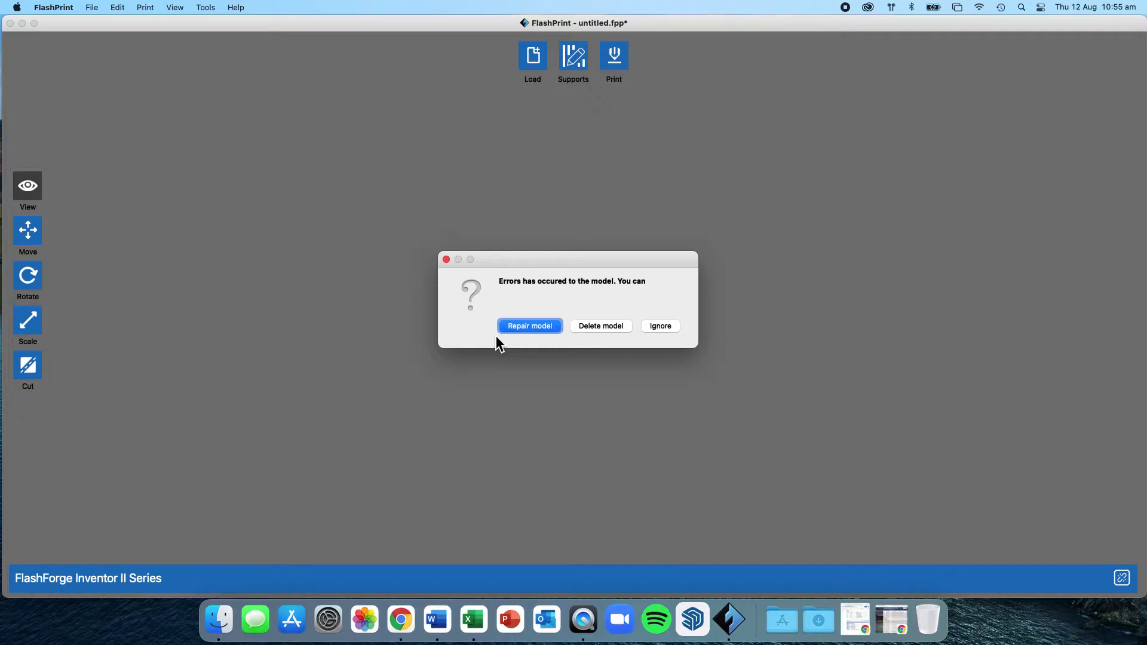
click(532, 331)
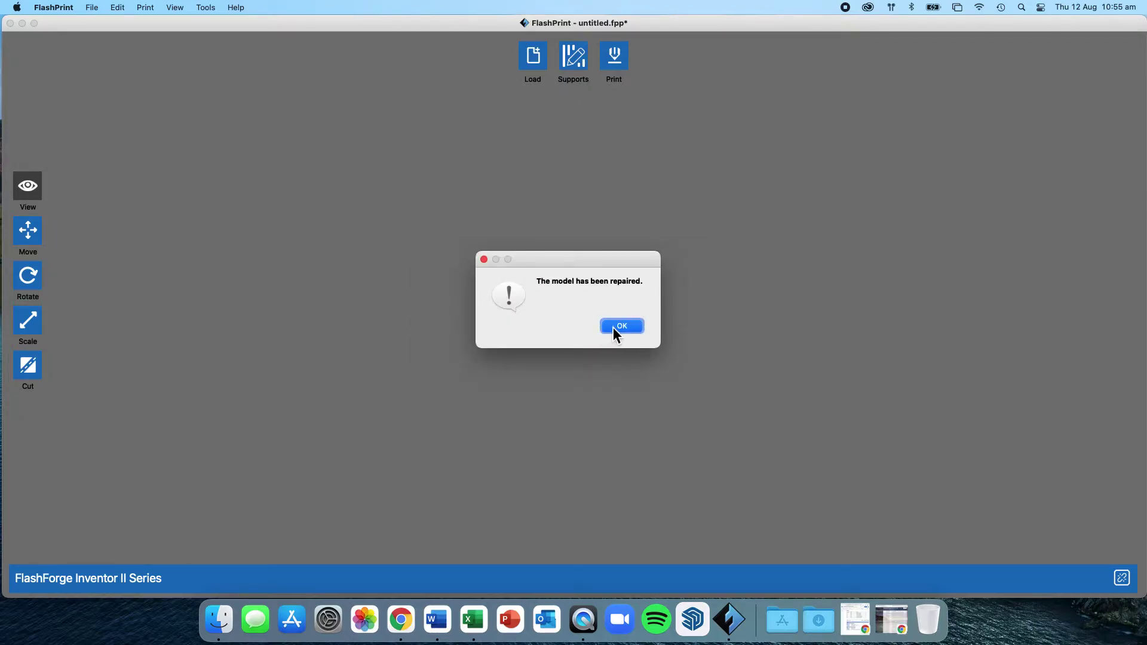
click(621, 326)
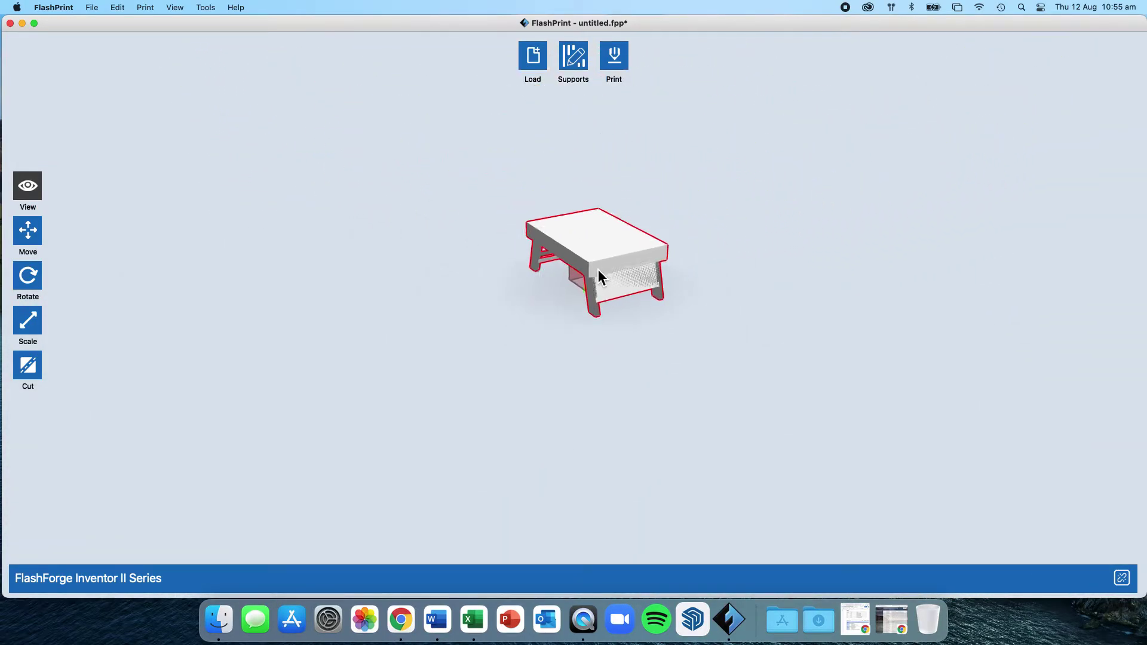
- Scale the lap desk model uniformly down to 20% so that it fits inside the build volume
scroll(597, 270, up, 5)
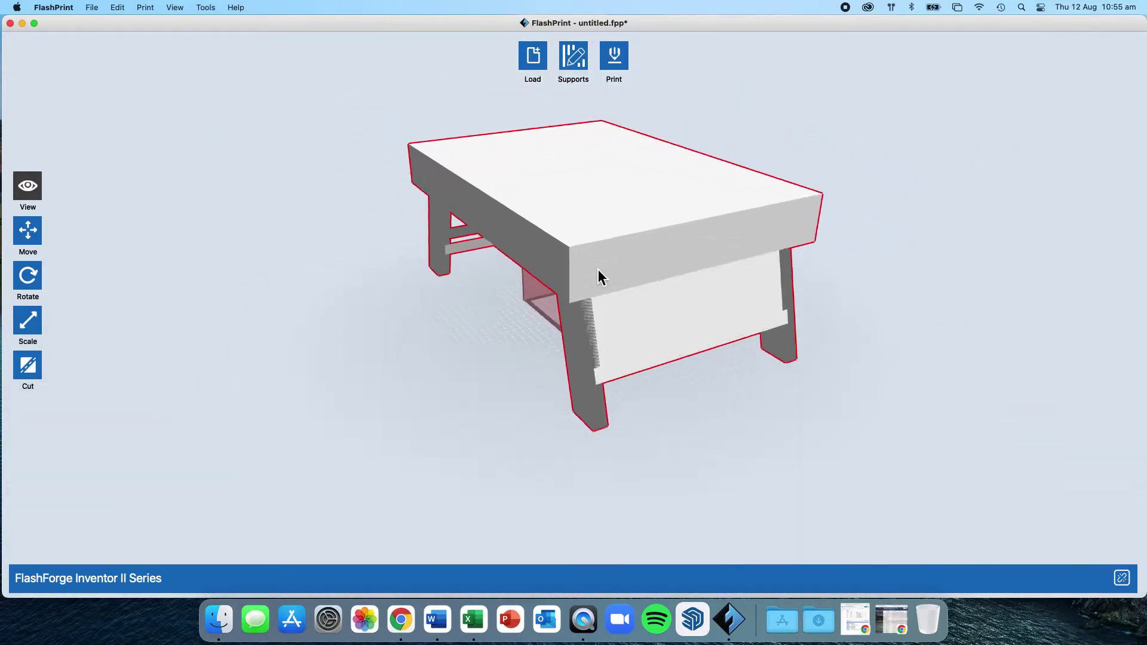
scroll(597, 270, down, 1)
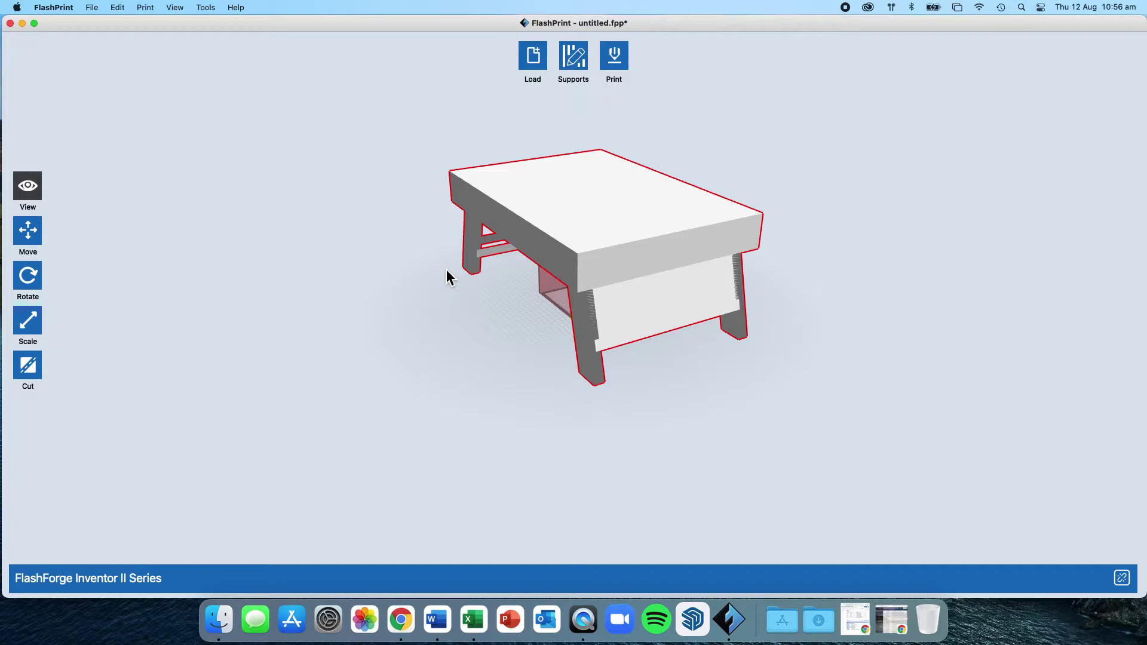
scroll(518, 303, down, 1)
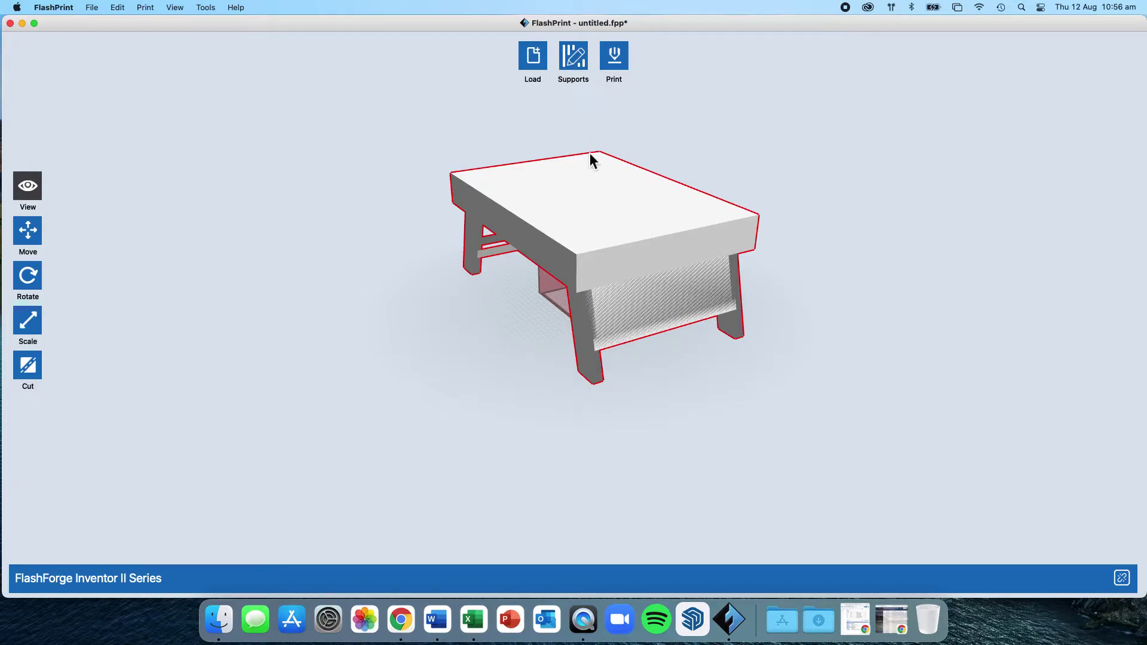
click(29, 326)
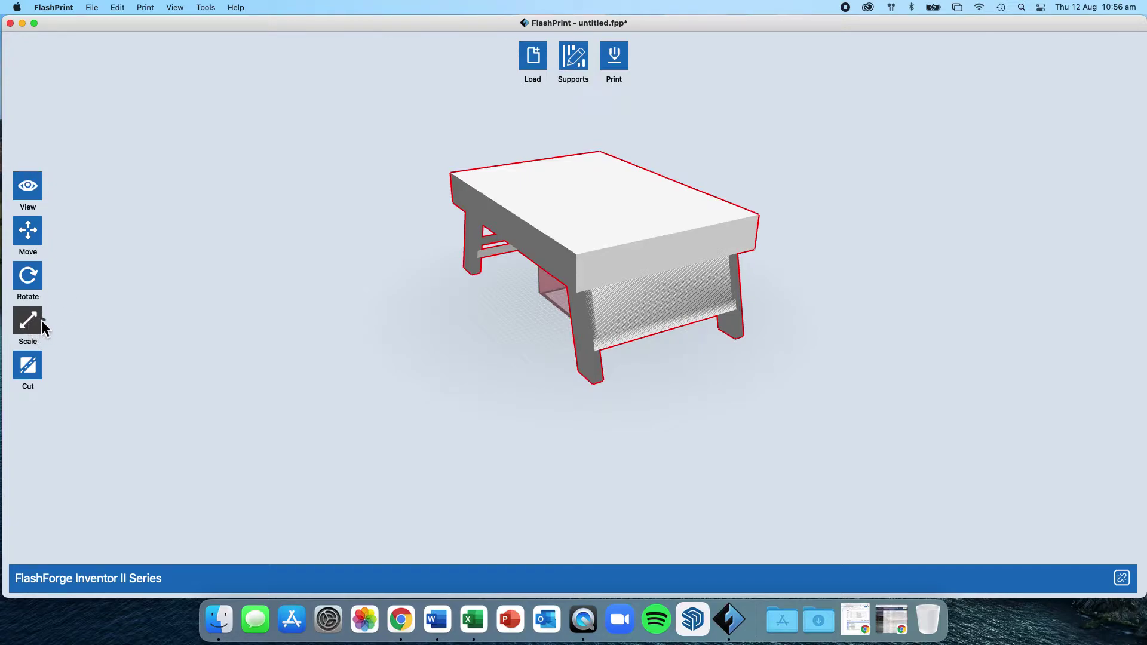
click(42, 323)
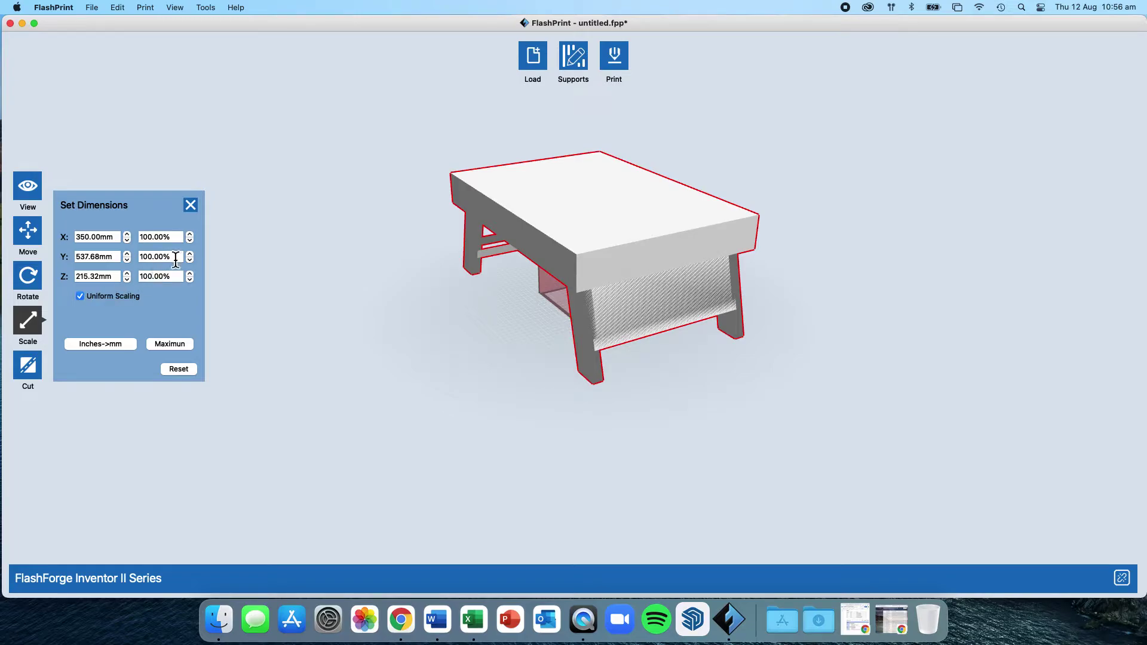
click(190, 241)
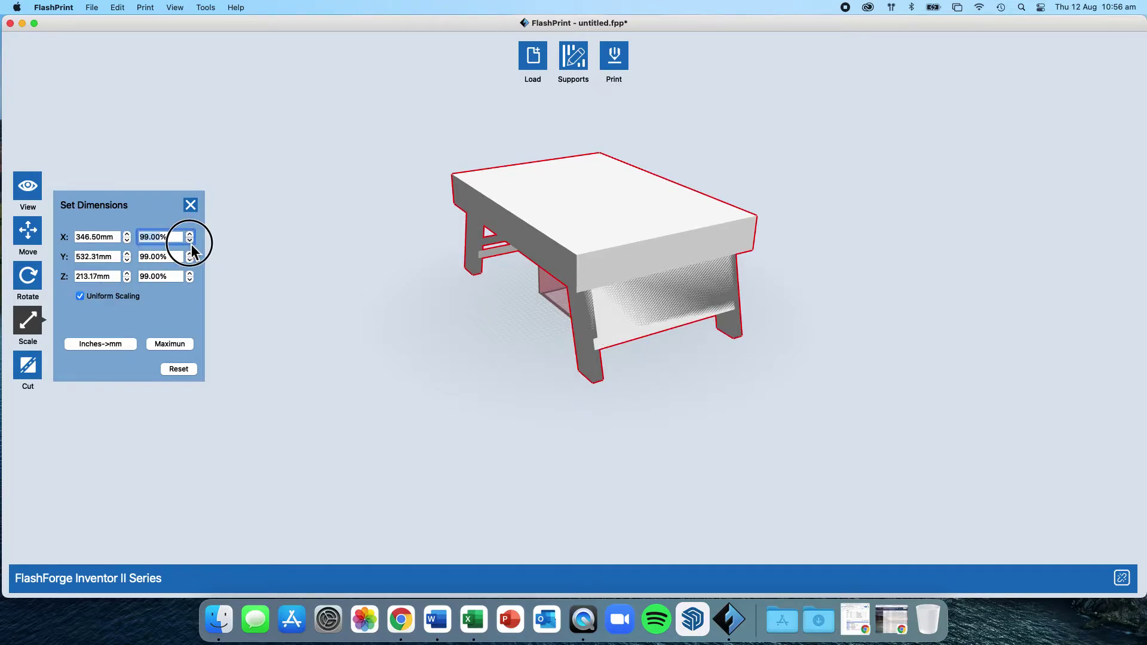
click(190, 240)
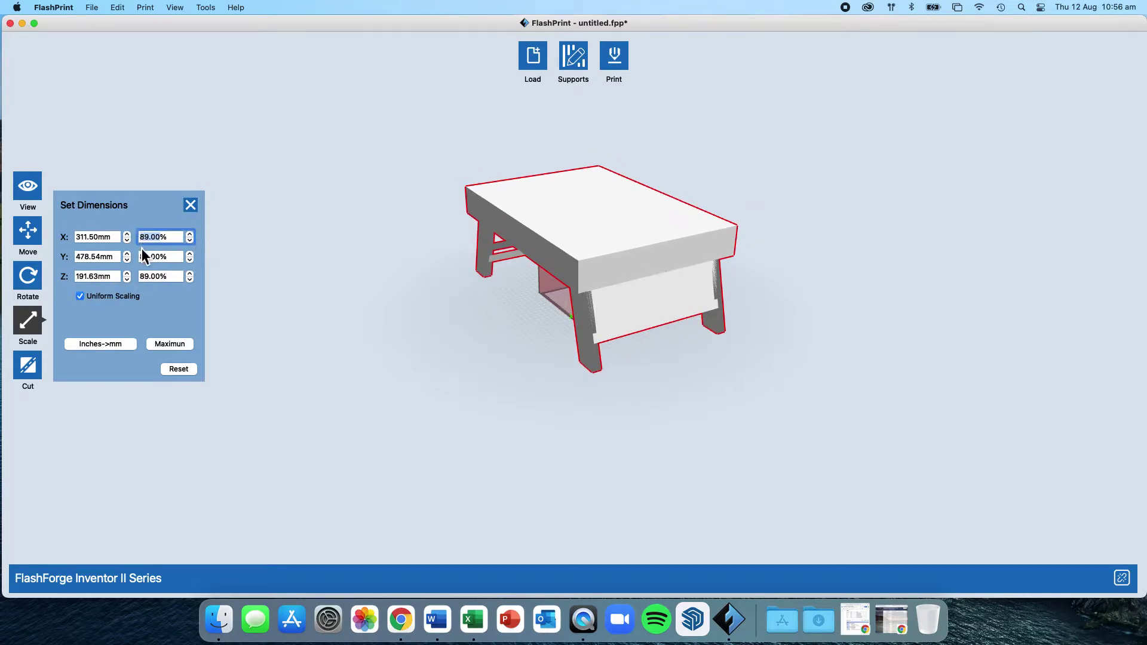
click(190, 240)
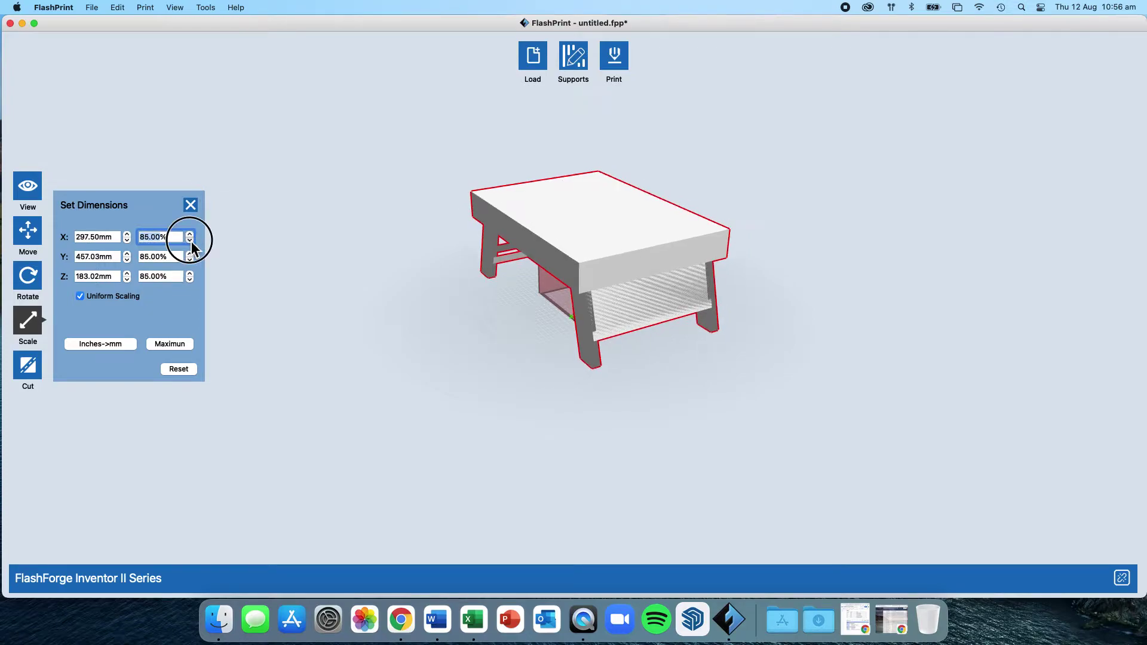
click(189, 240)
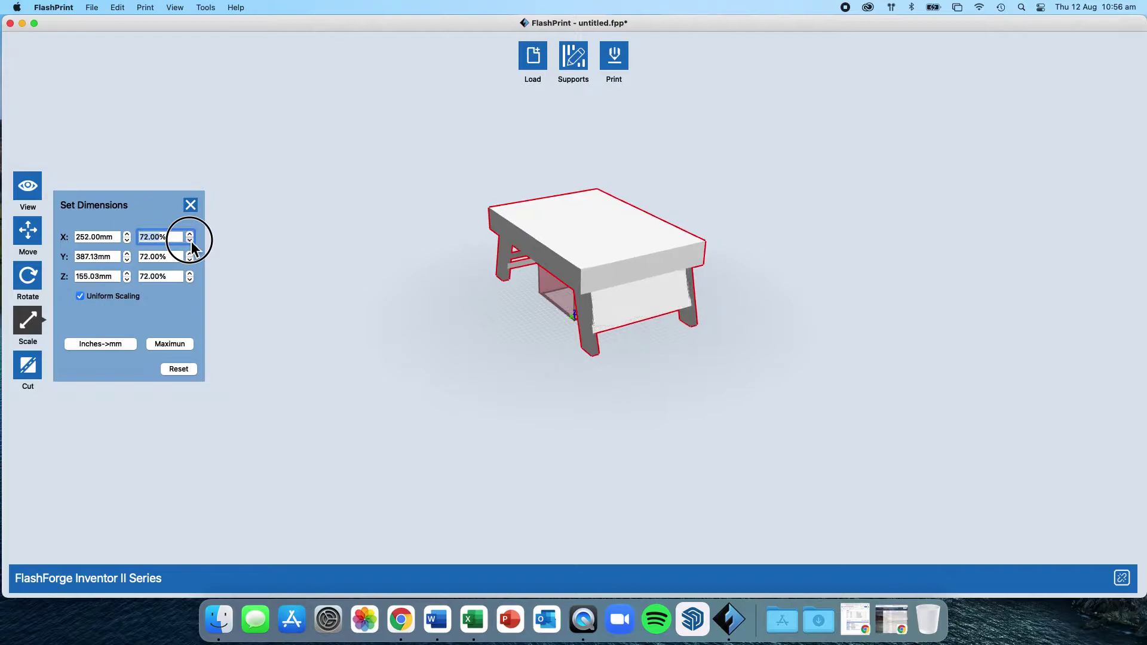
click(190, 240)
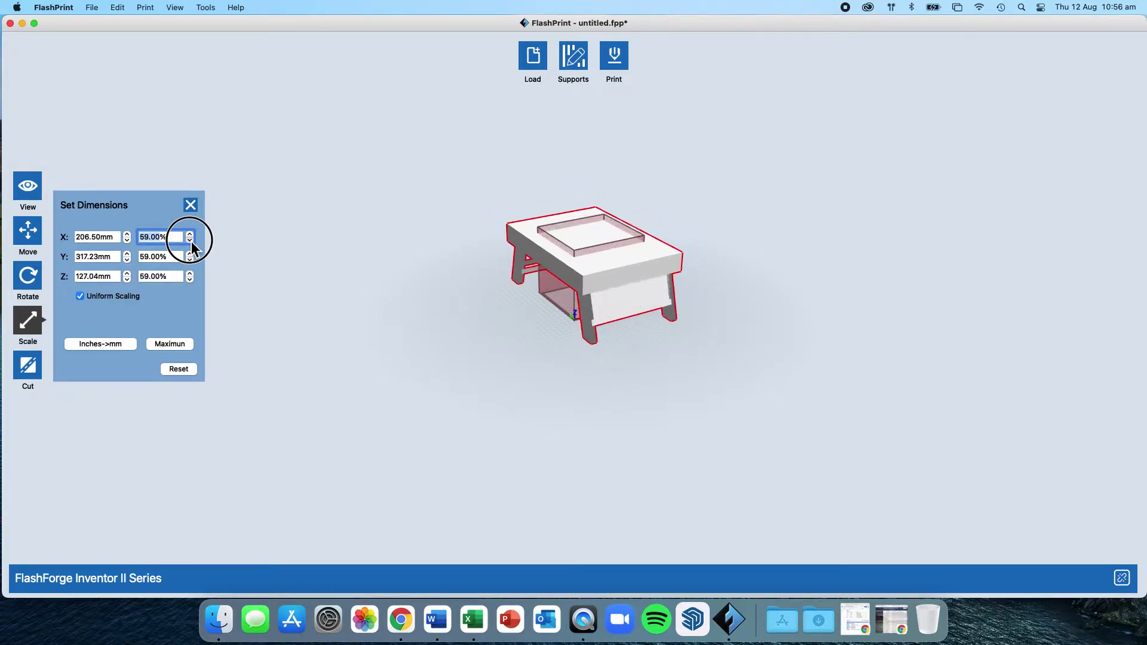
click(190, 241)
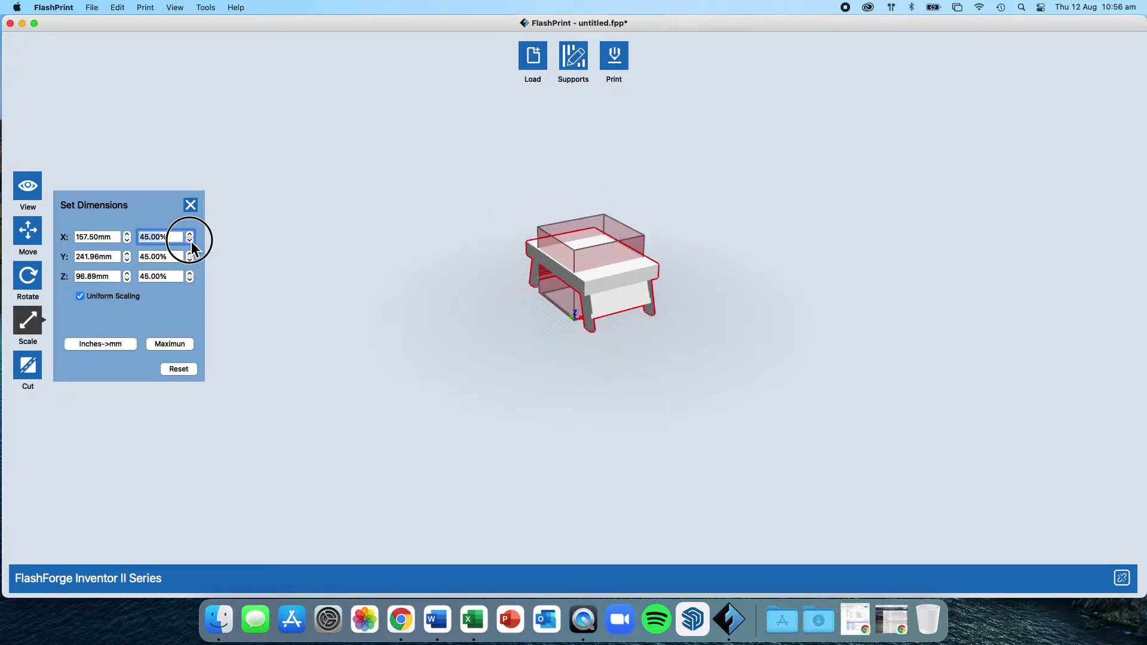
click(190, 240)
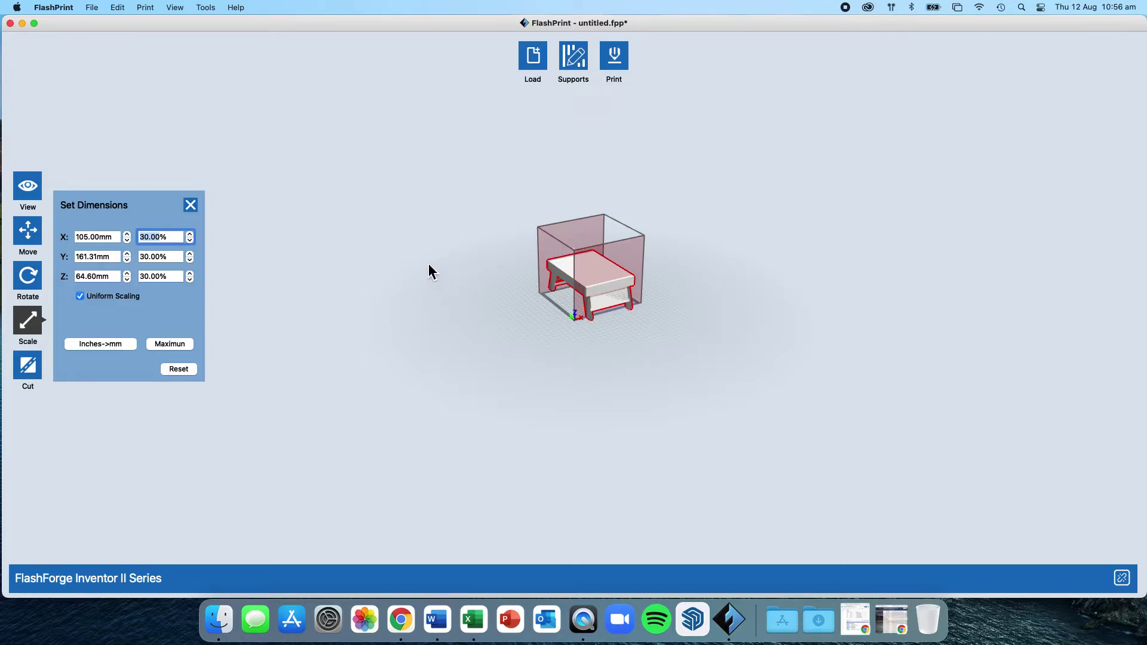
click(192, 242)
click(192, 242)
click(192, 242)
click(192, 242)
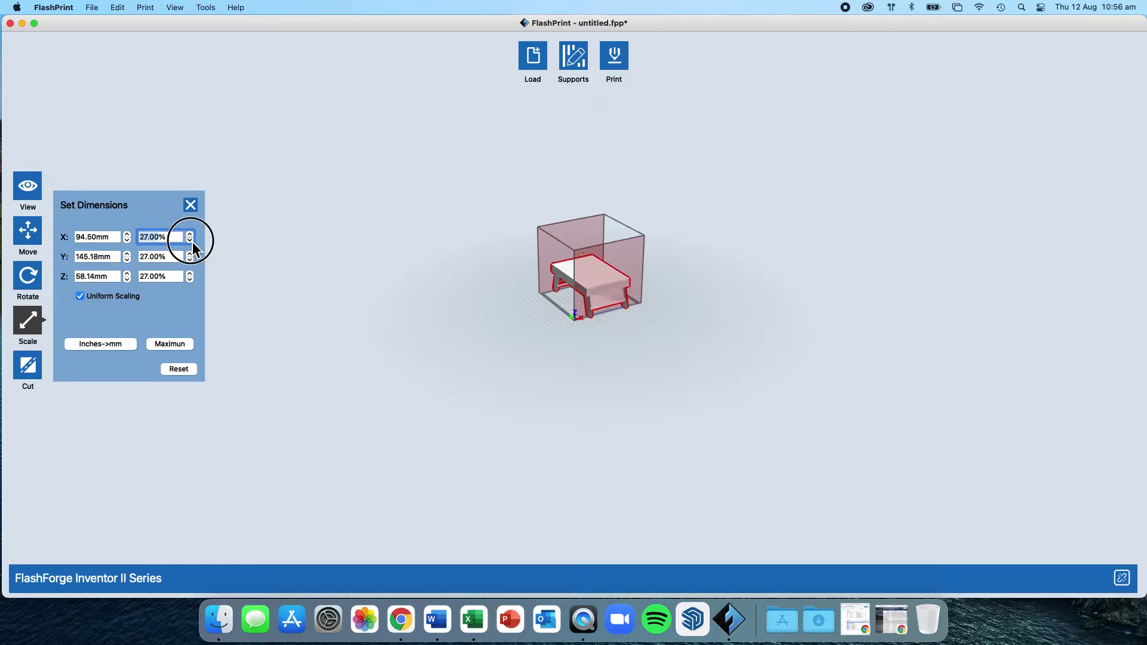
click(192, 242)
click(193, 242)
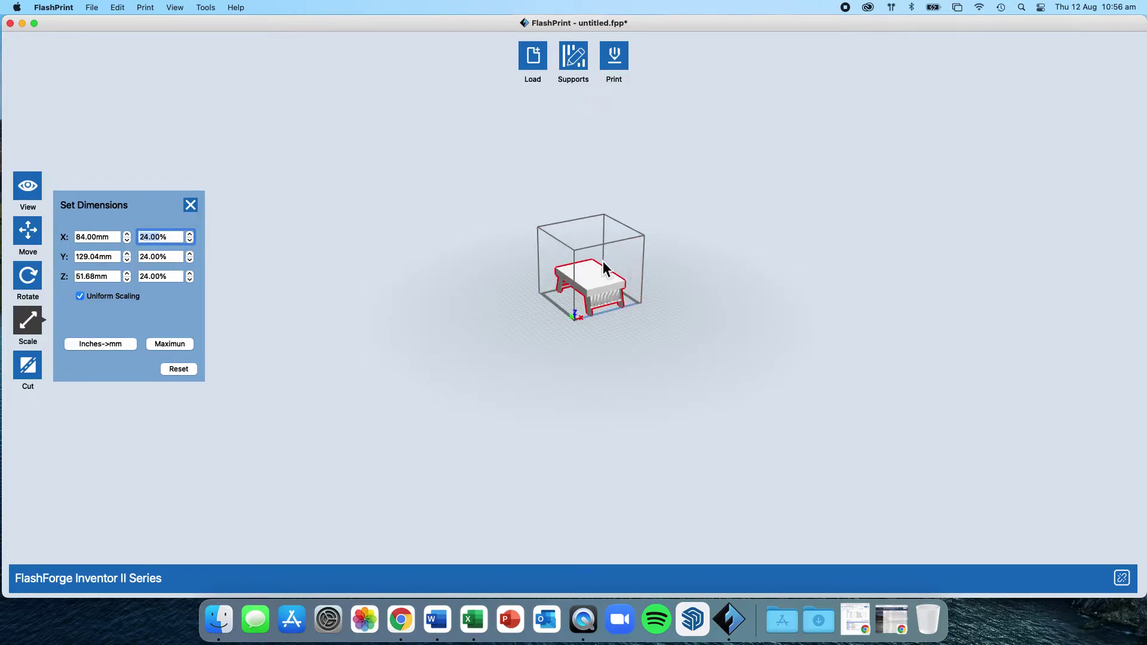
scroll(631, 249, up, 8)
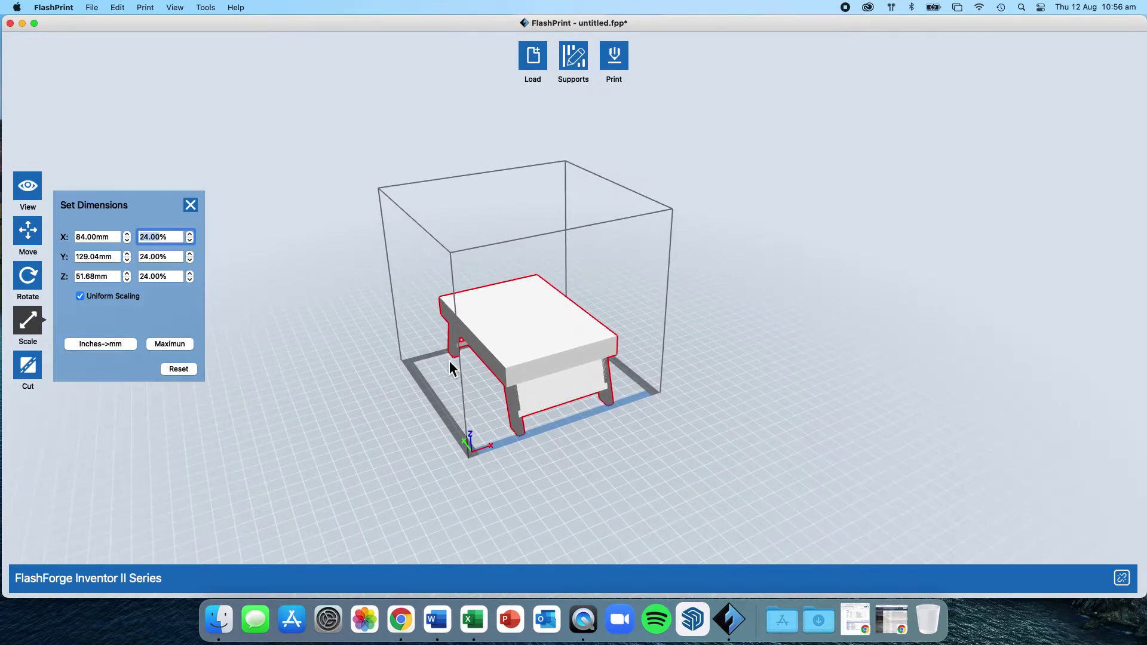
click(190, 241)
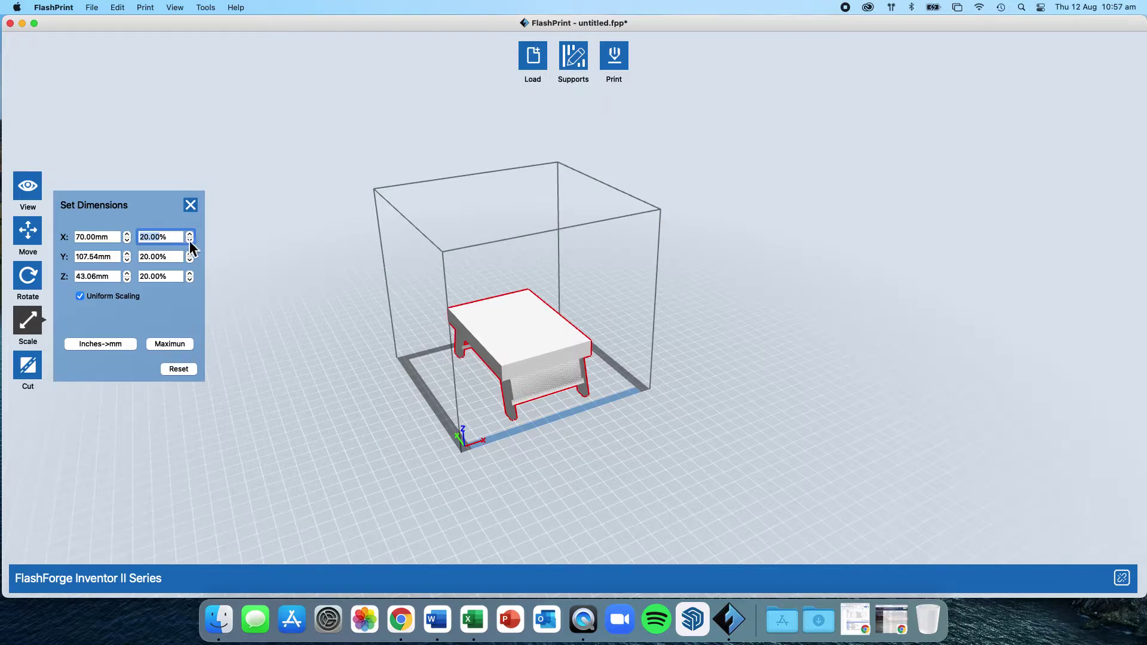
- Try tilting the lap desk freehand with the rotation rings
click(27, 278)
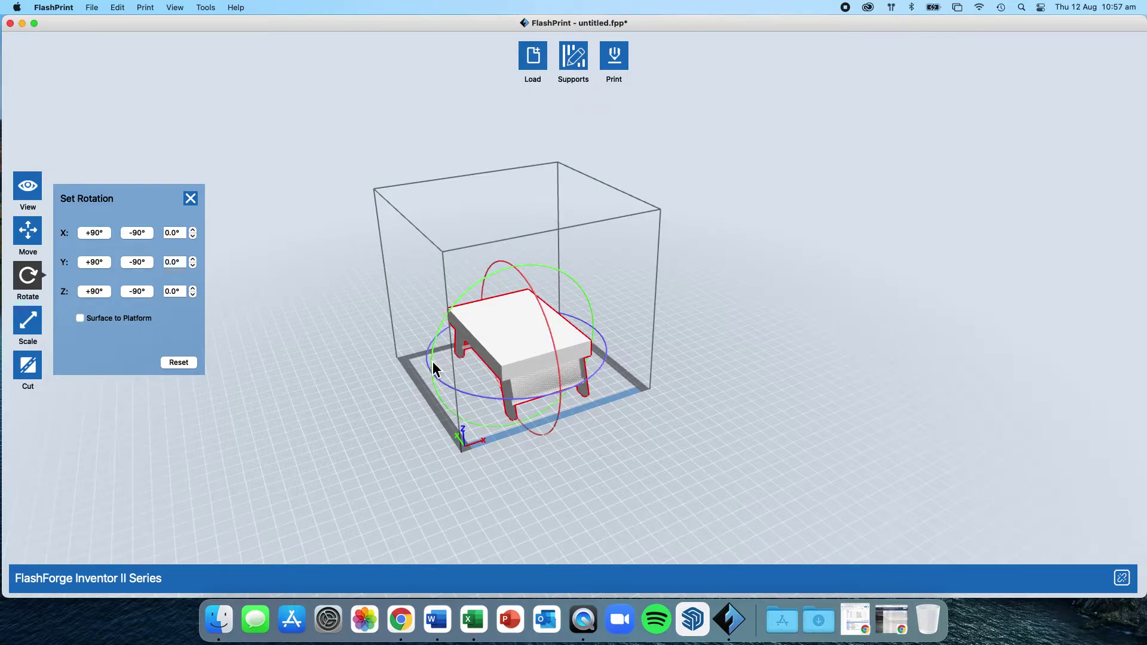
drag(432, 362, 559, 352)
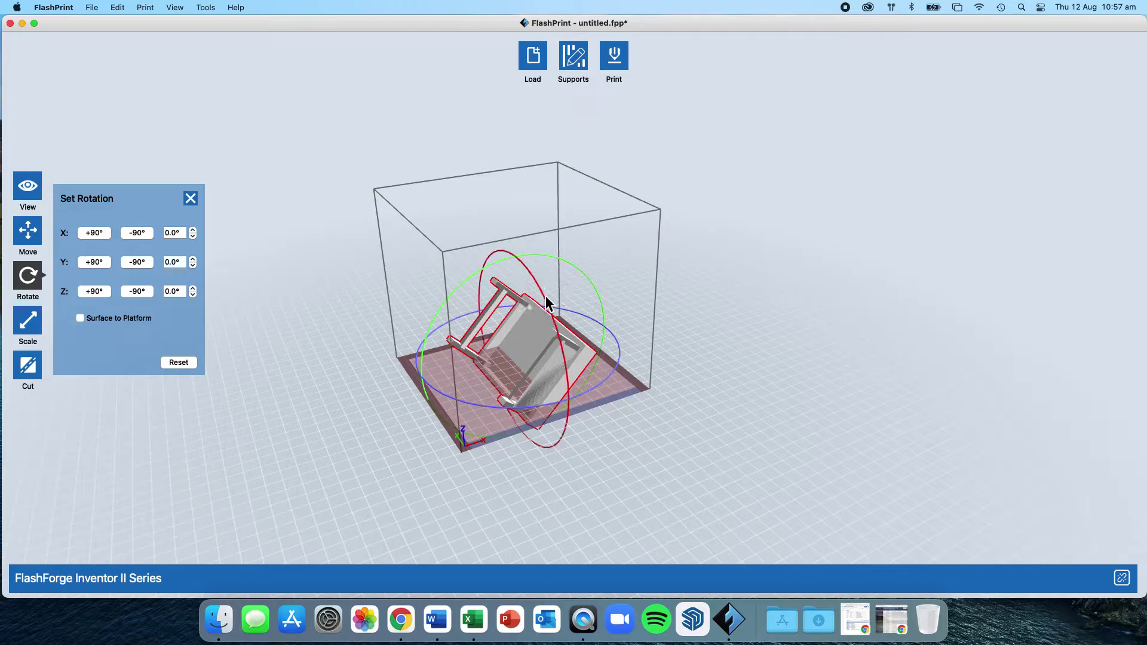
drag(547, 301, 413, 412)
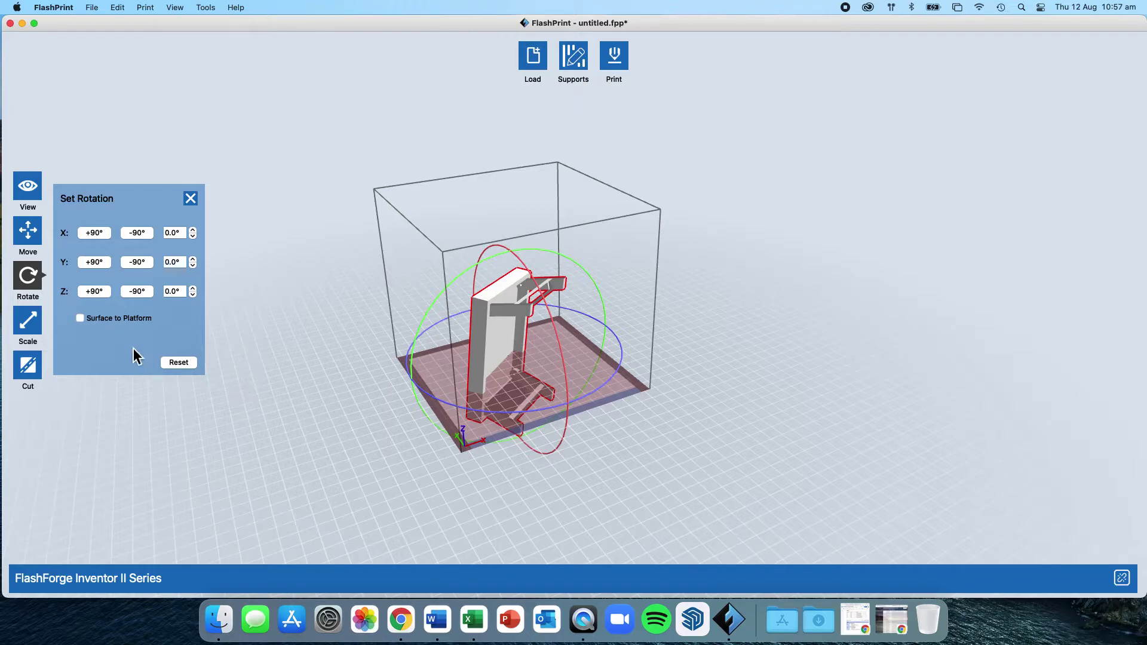
- Enable Surface to Platform and reset the model's rotation to its original orientation
click(105, 322)
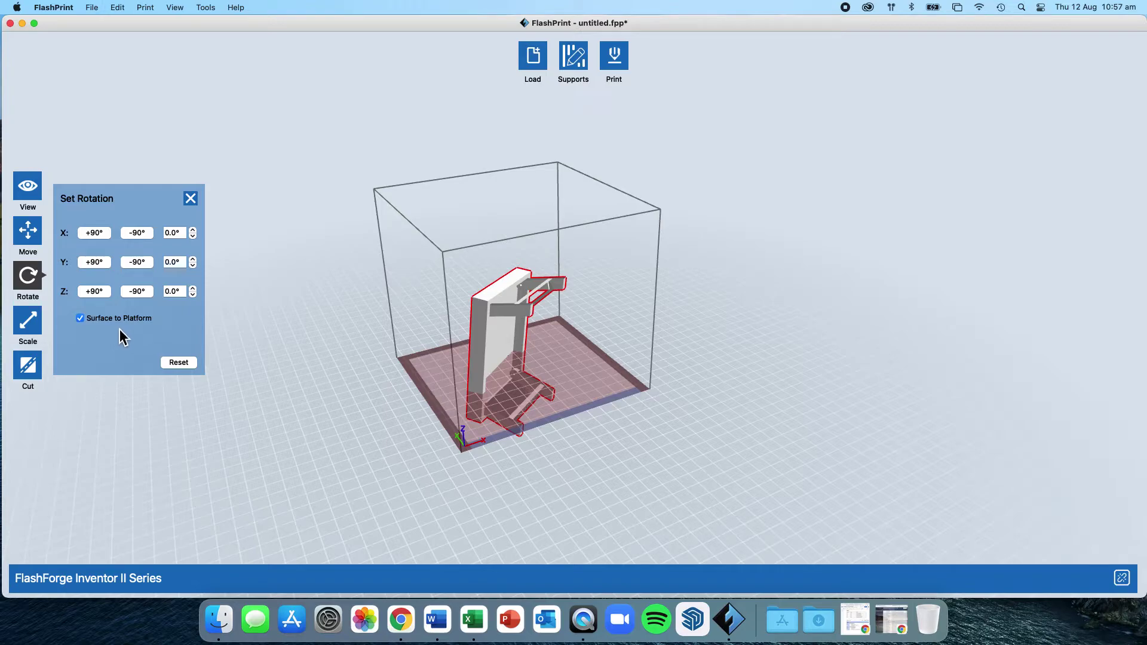
key(super+c)
key(super+v)
click(178, 363)
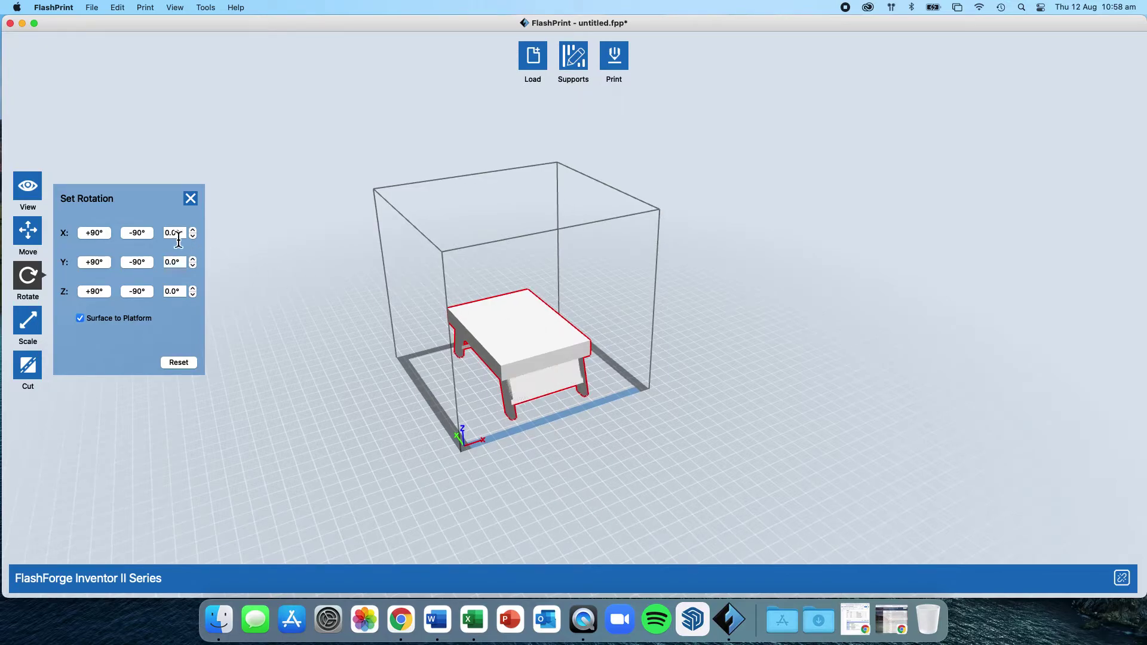
- Try rotating the lap desk 90° in both directions about each of the X, Y and Z axes
click(94, 233)
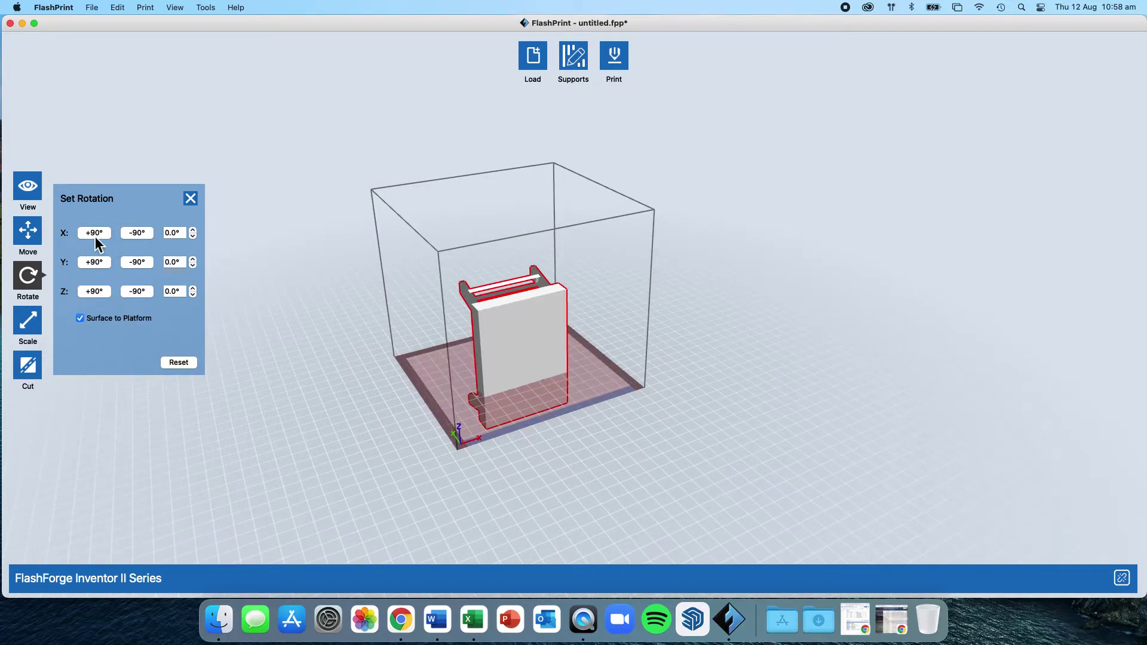
click(137, 235)
click(97, 264)
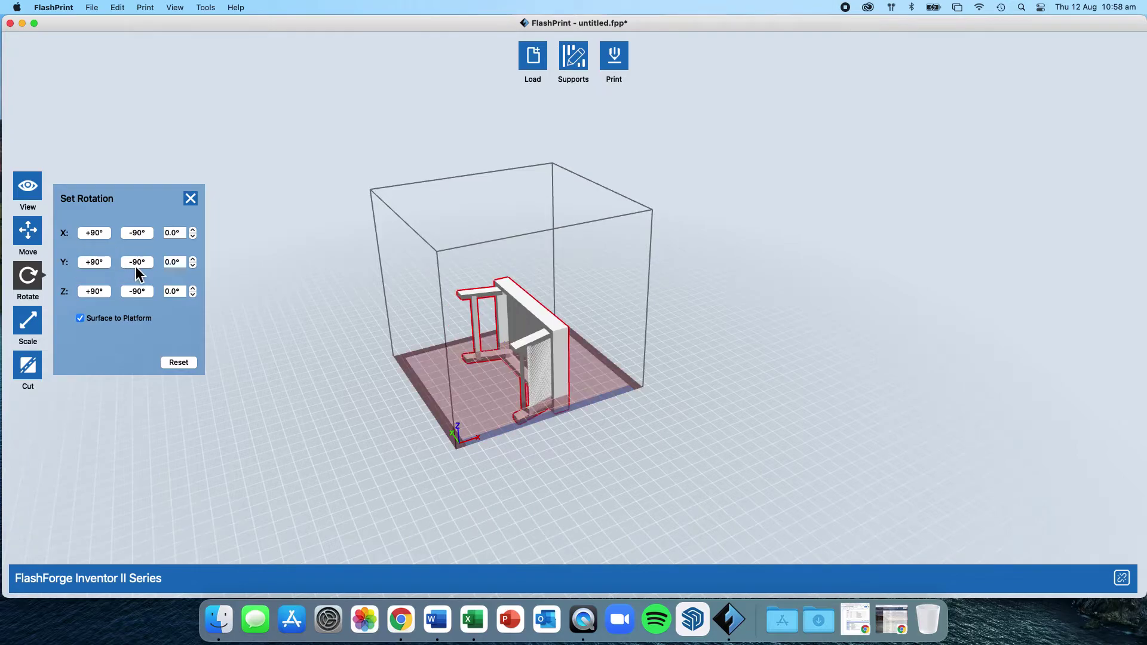
click(137, 266)
click(96, 292)
click(135, 293)
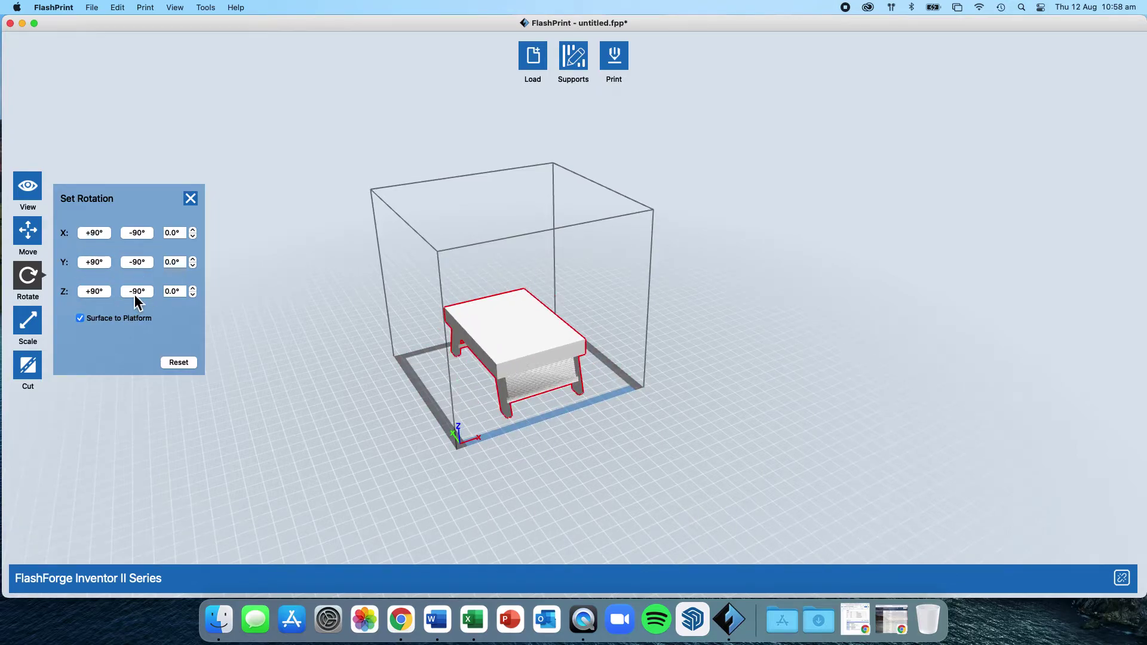
- Turn the lap desk onto its long side with a net +90° rotation about the Y axis
click(137, 264)
click(99, 264)
click(94, 264)
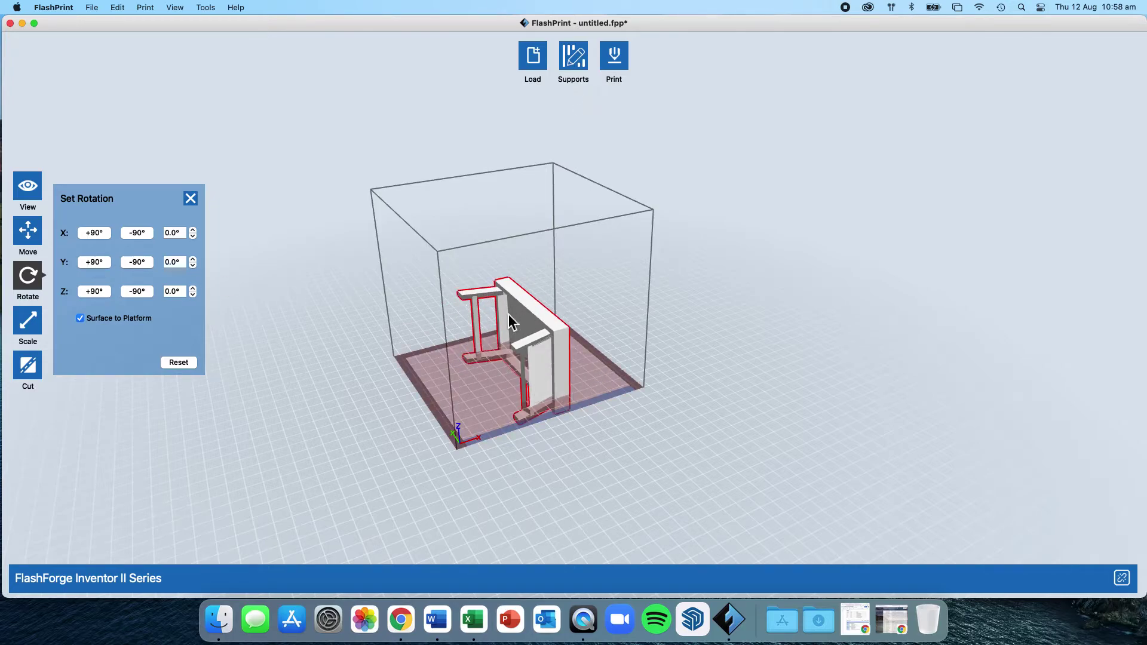
- Generate automatic supports for the lap desk standing on its side and inspect them up close
scroll(462, 346, up, 3)
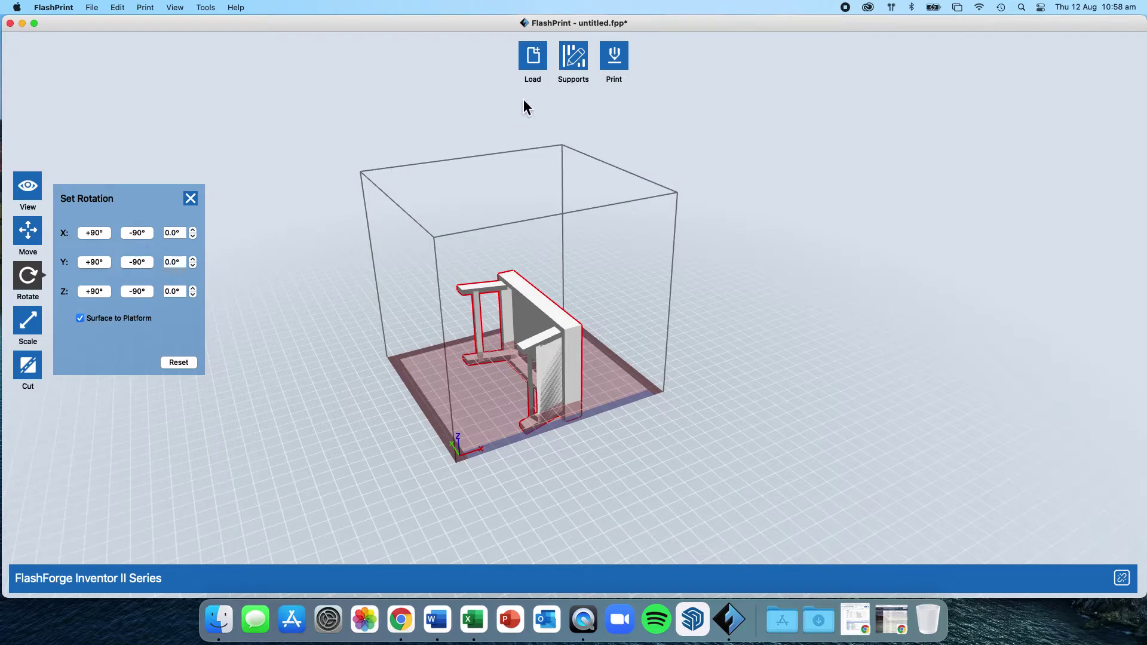
click(578, 58)
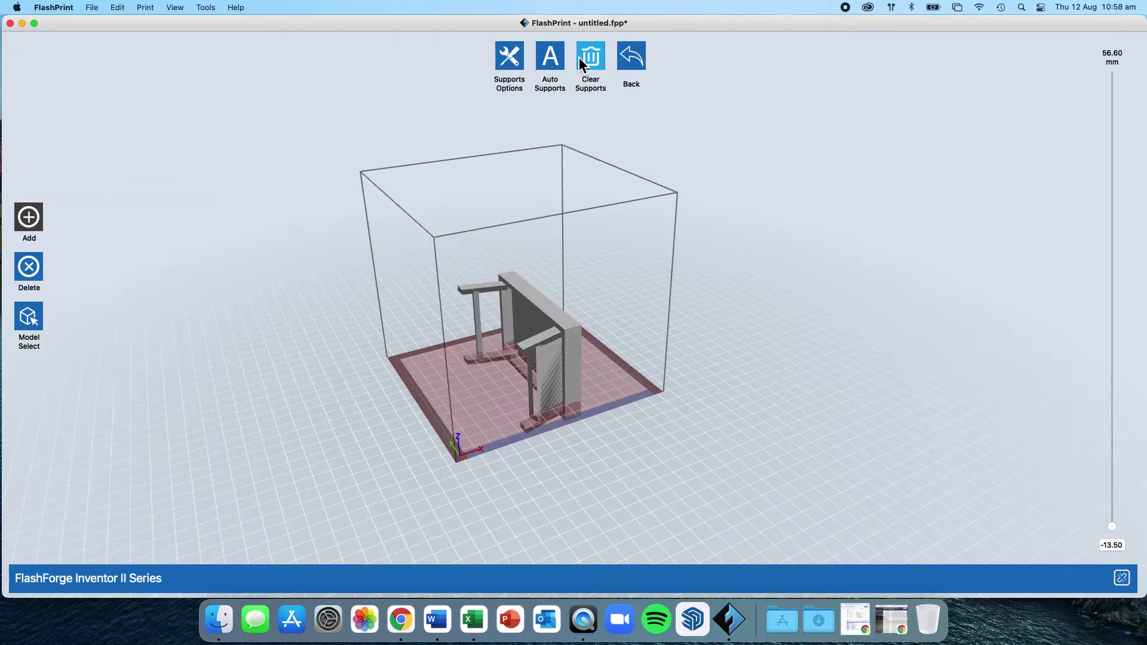
click(547, 63)
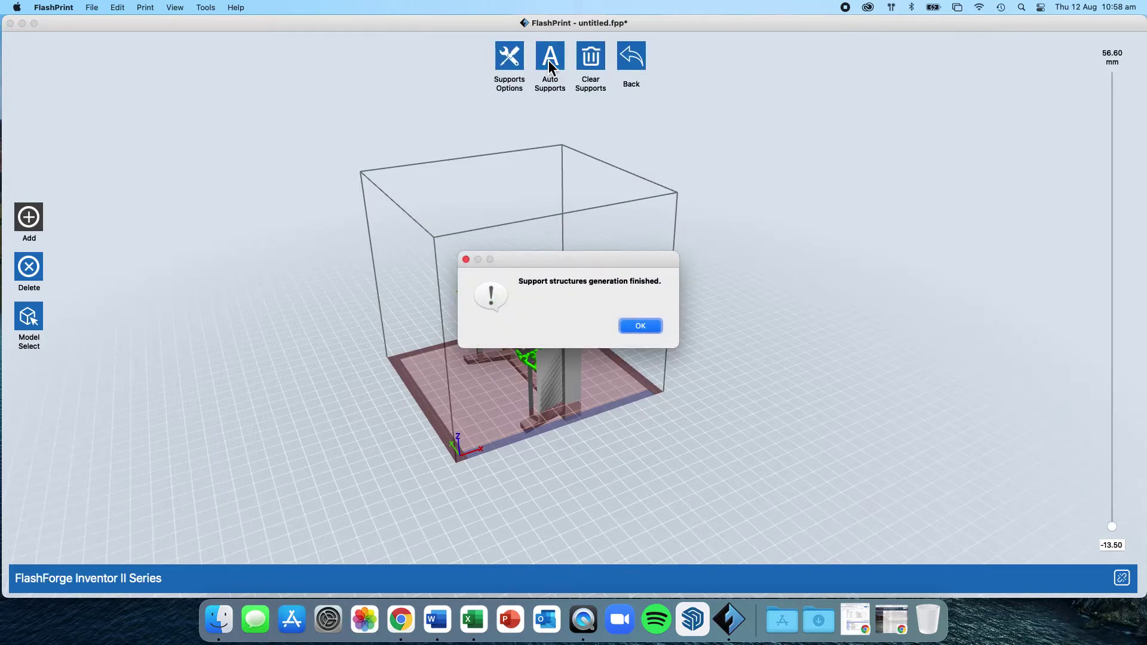
click(640, 326)
scroll(498, 316, up, 5)
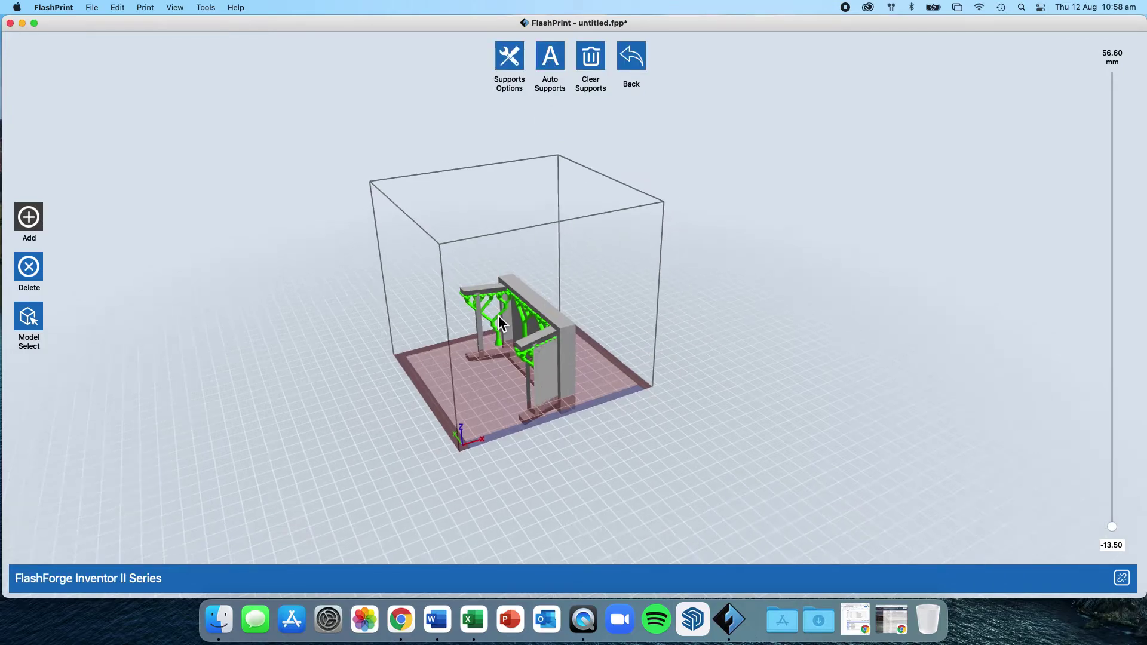
scroll(498, 315, up, 3)
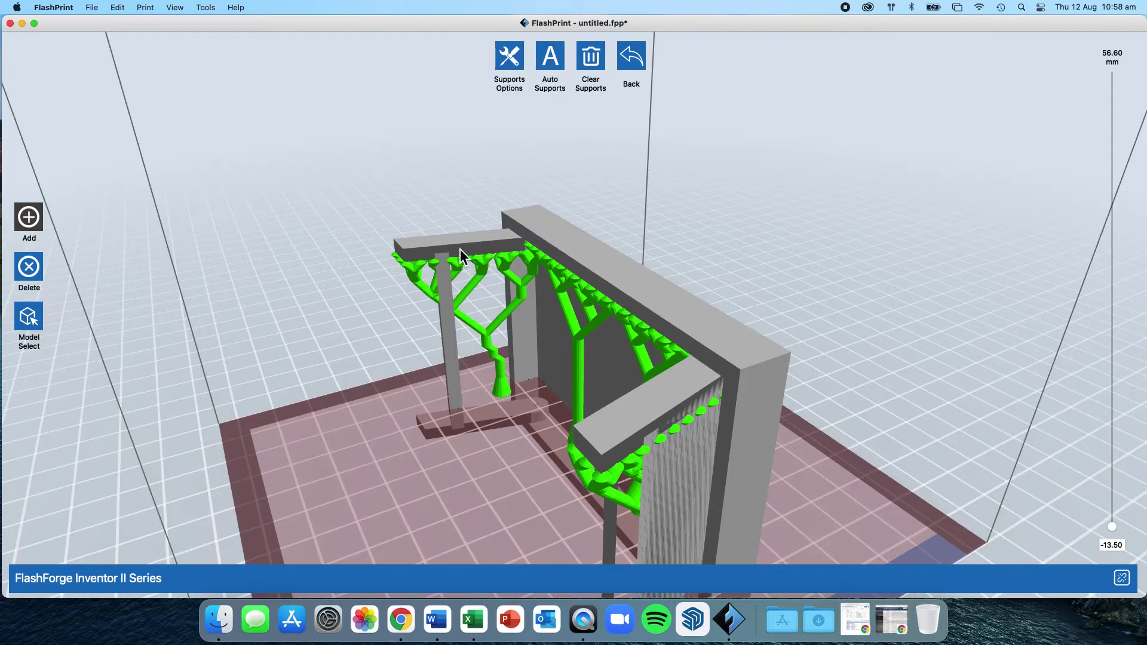
scroll(460, 249, down, 10)
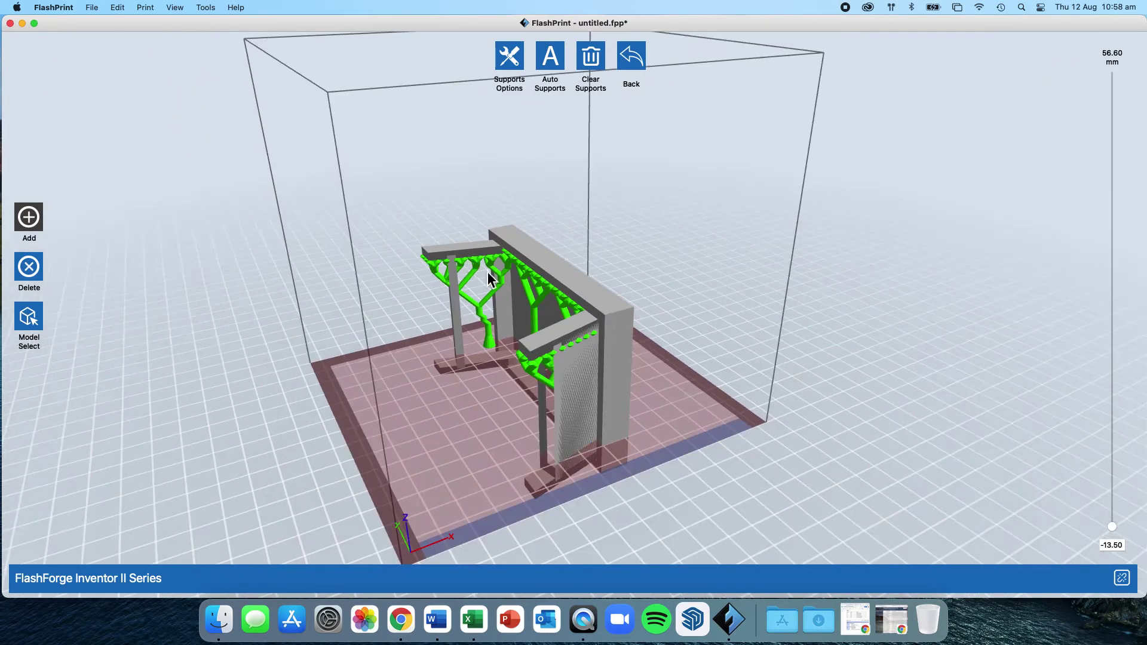
click(488, 272)
click(631, 57)
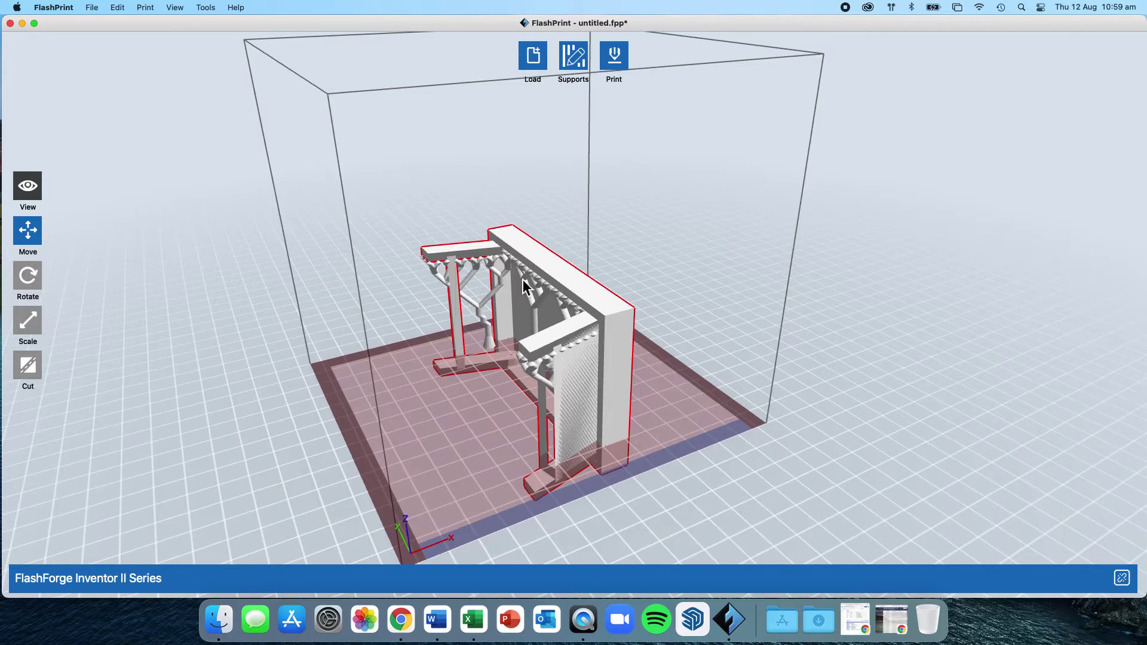
- Clear all generated supports from the lap desk and leave support editing
click(586, 62)
click(590, 54)
click(630, 53)
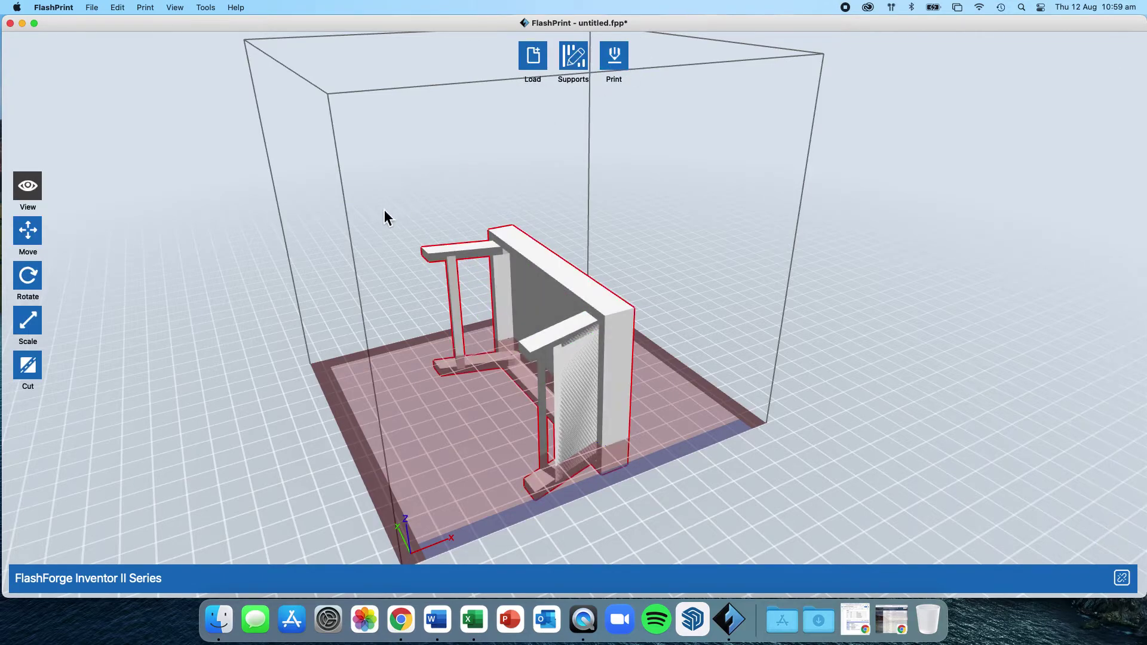
- Rotate the lap desk +90° about X twice and +90° about Y, laying it upside down on its tabletop
click(27, 275)
click(30, 279)
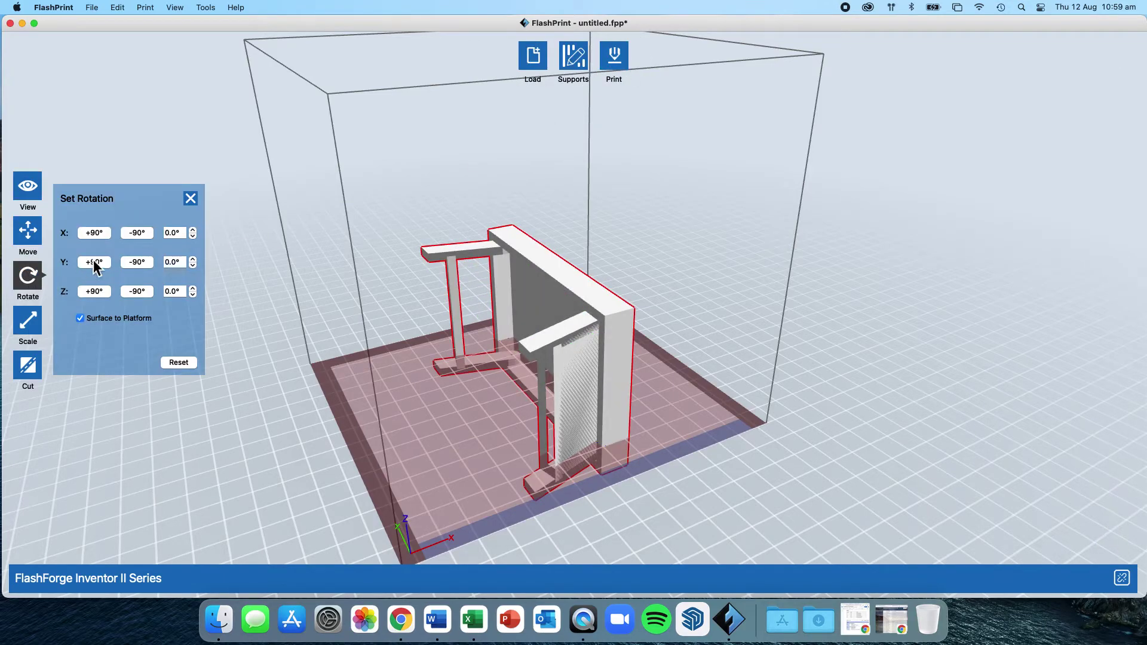
click(100, 233)
click(100, 233)
click(105, 266)
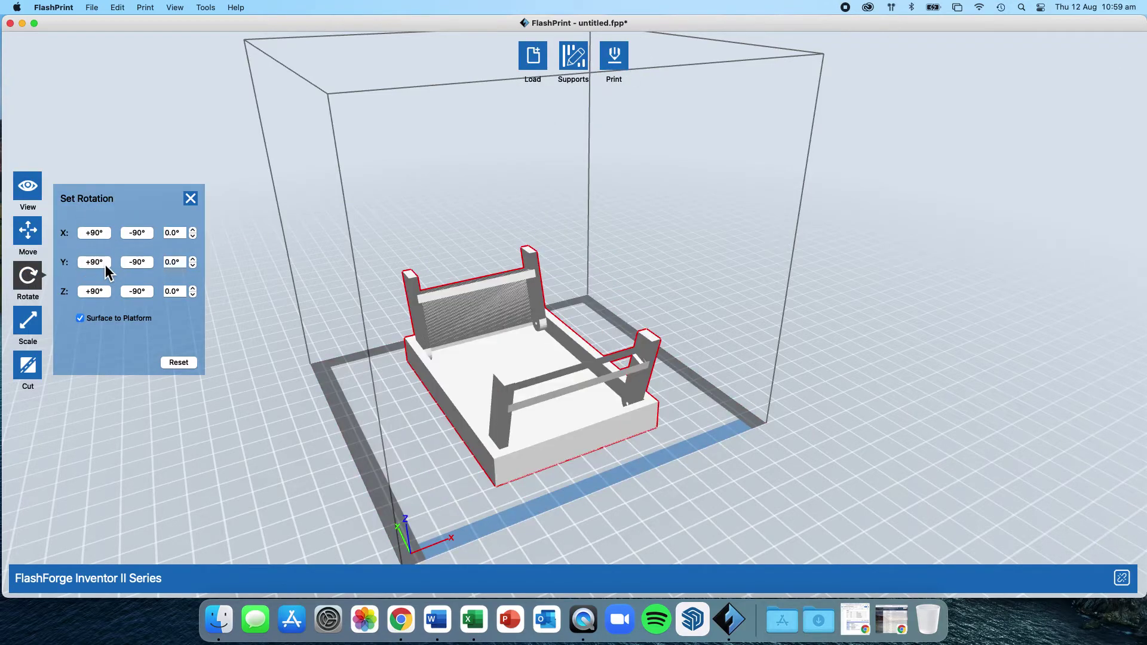
- Rotate the lap desk +90° about the Y axis twice so it stands upright on its legs
click(105, 266)
click(106, 266)
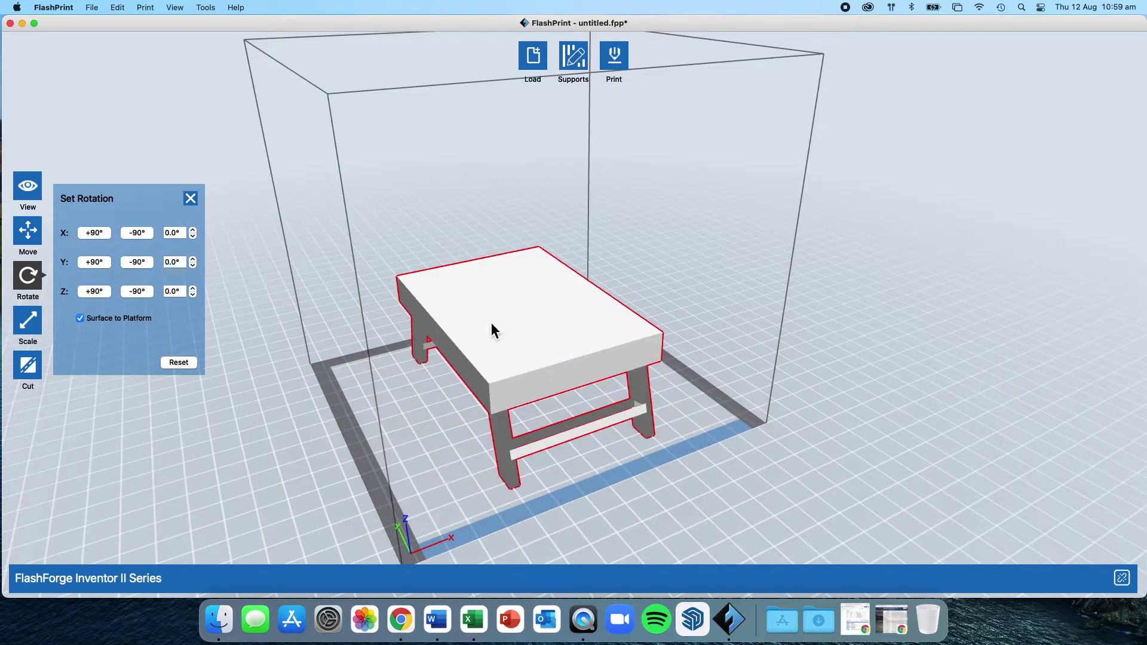
- Try automatic supports on the lap desk standing on its legs, clear them all and leave support editing
click(572, 58)
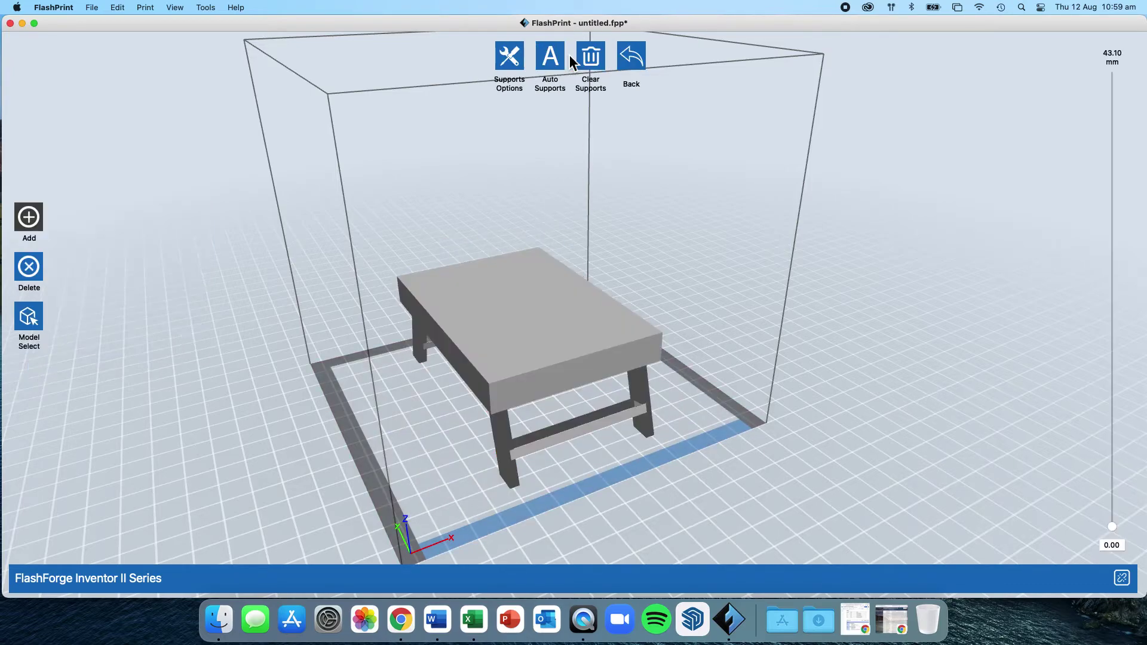
click(549, 56)
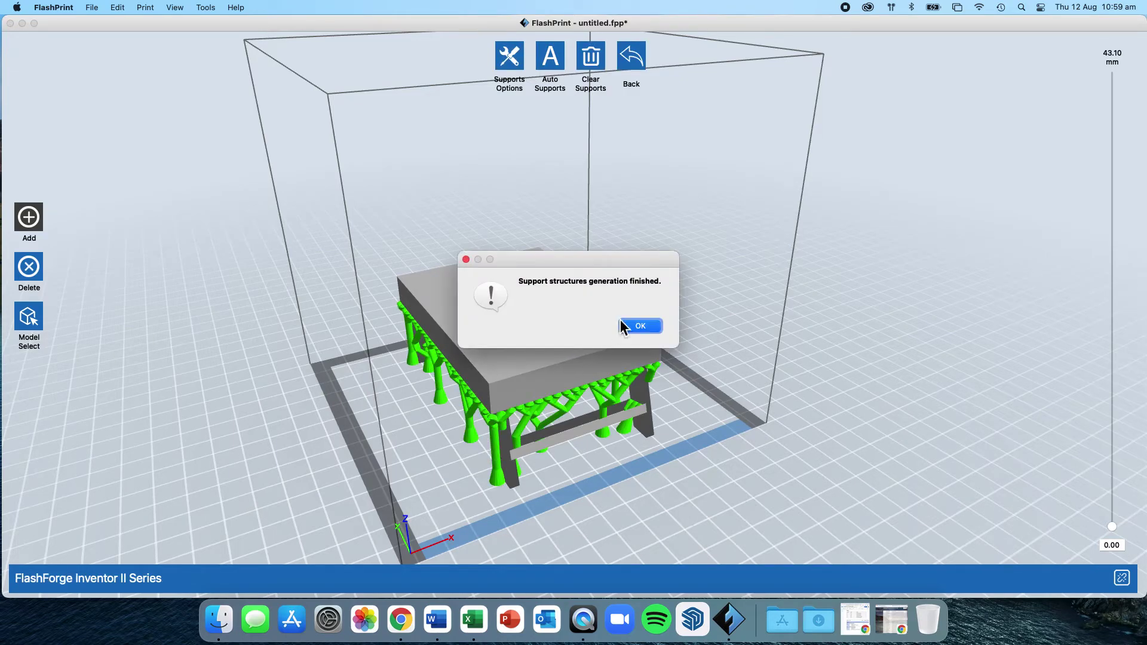
click(639, 326)
scroll(539, 458, down, 3)
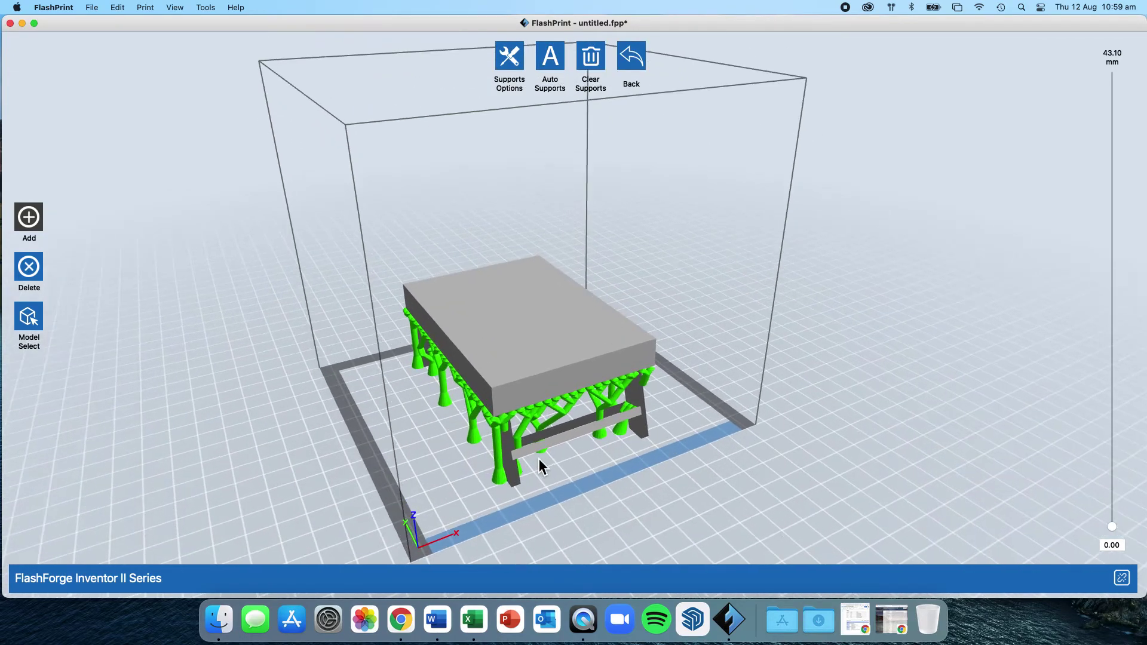
scroll(539, 459, up, 2)
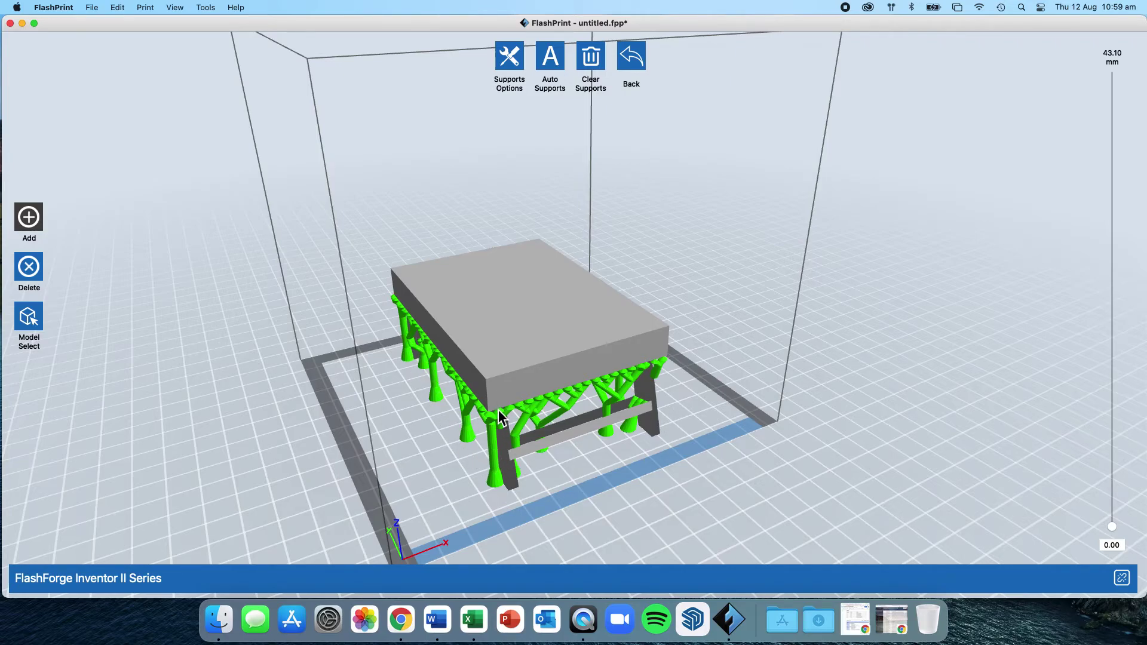
click(590, 58)
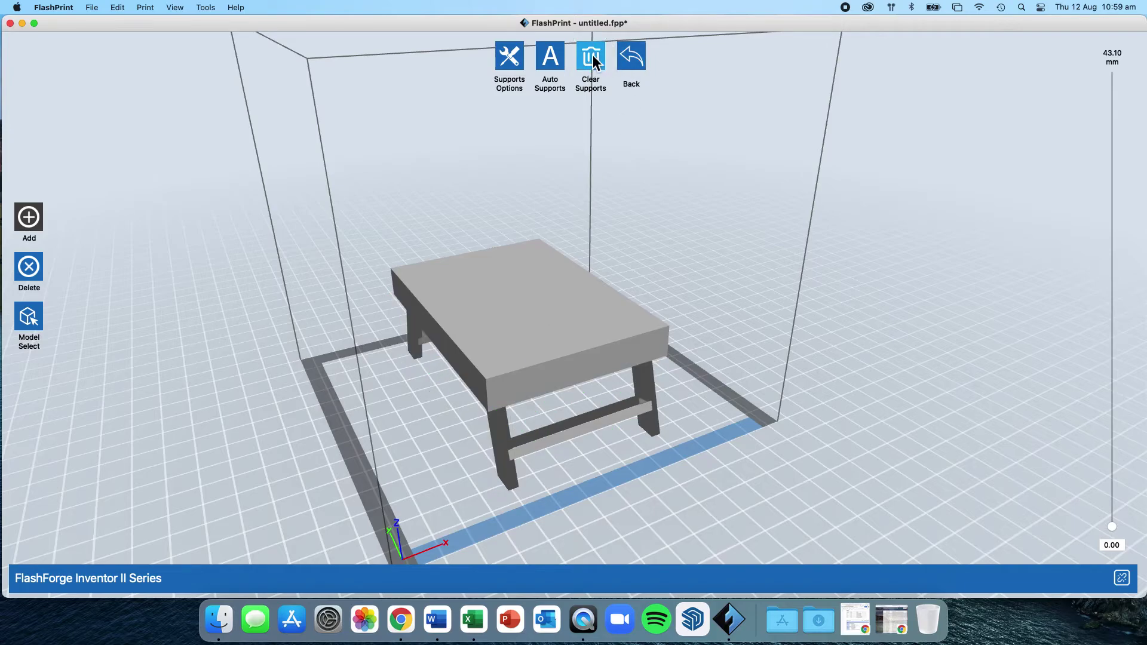
click(630, 57)
- Rotate the lap desk -90° about Z and -90° about X twice, laying it upside down on its tabletop
click(137, 291)
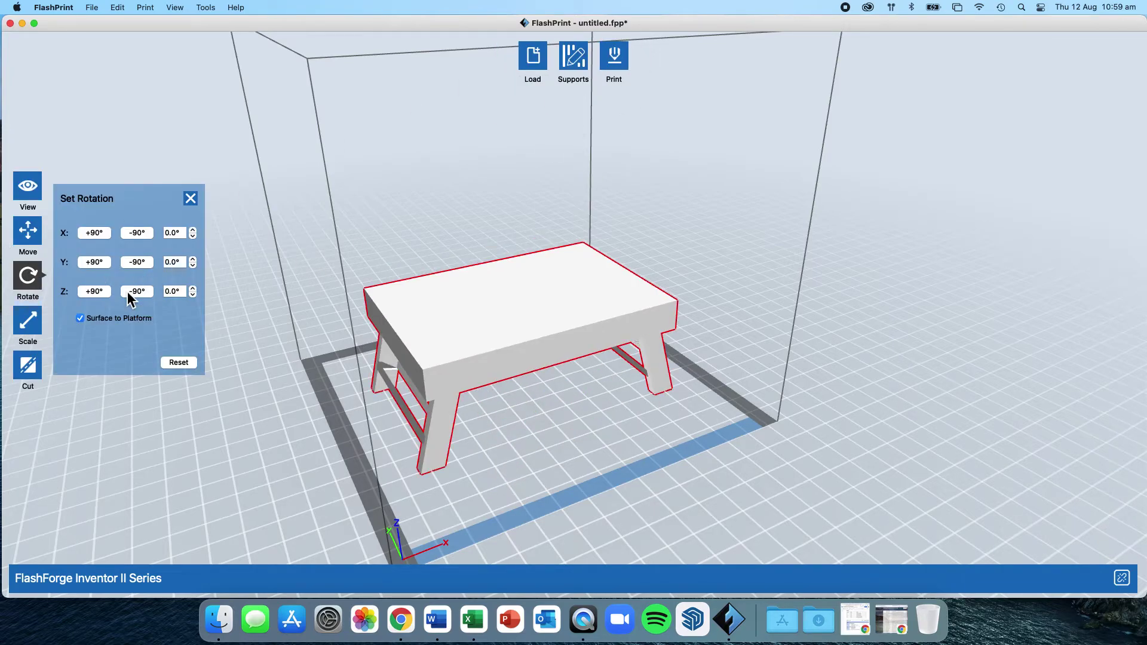
click(136, 233)
click(138, 239)
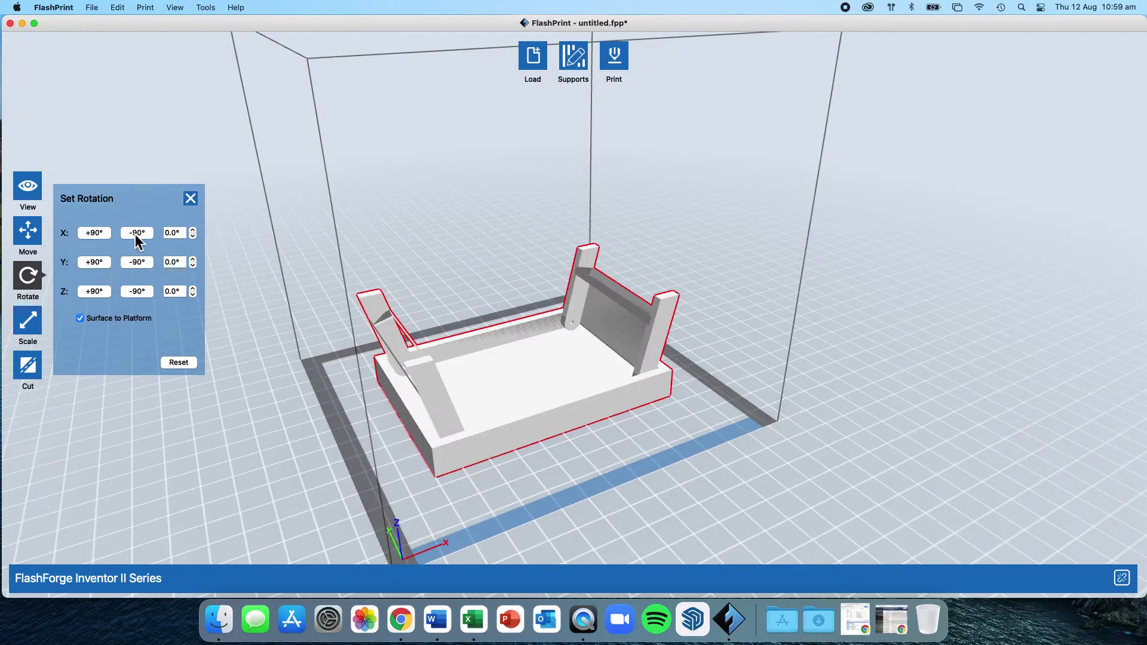
click(190, 199)
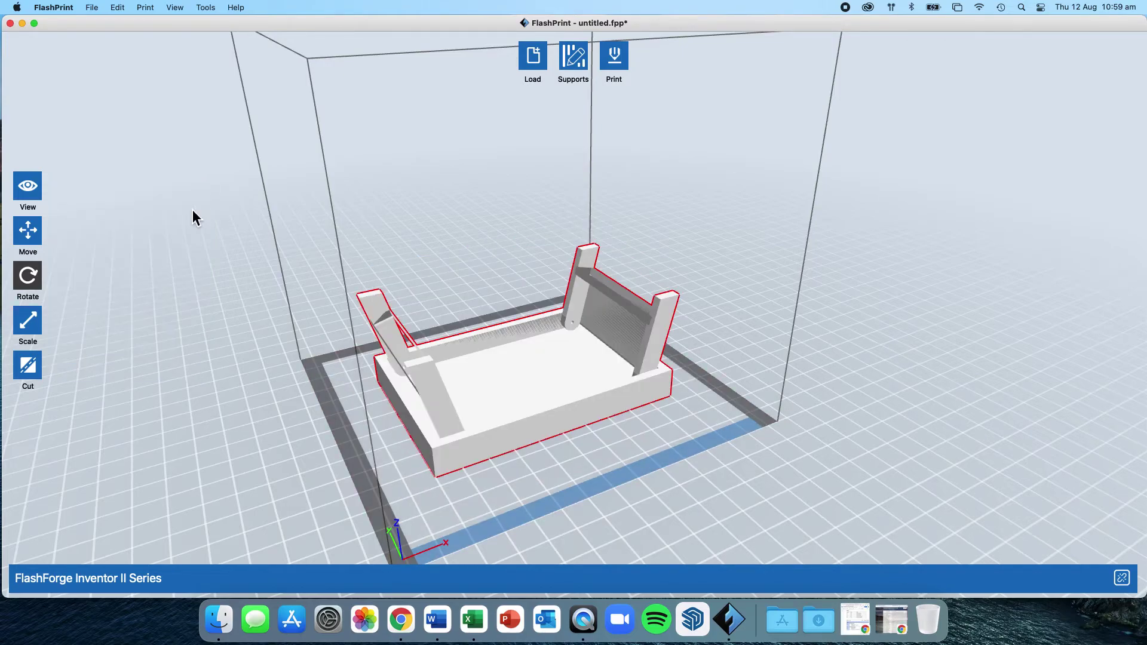
- Generate automatic supports for the upside-down lap desk, inspect them up close and leave support editing
click(574, 57)
click(555, 59)
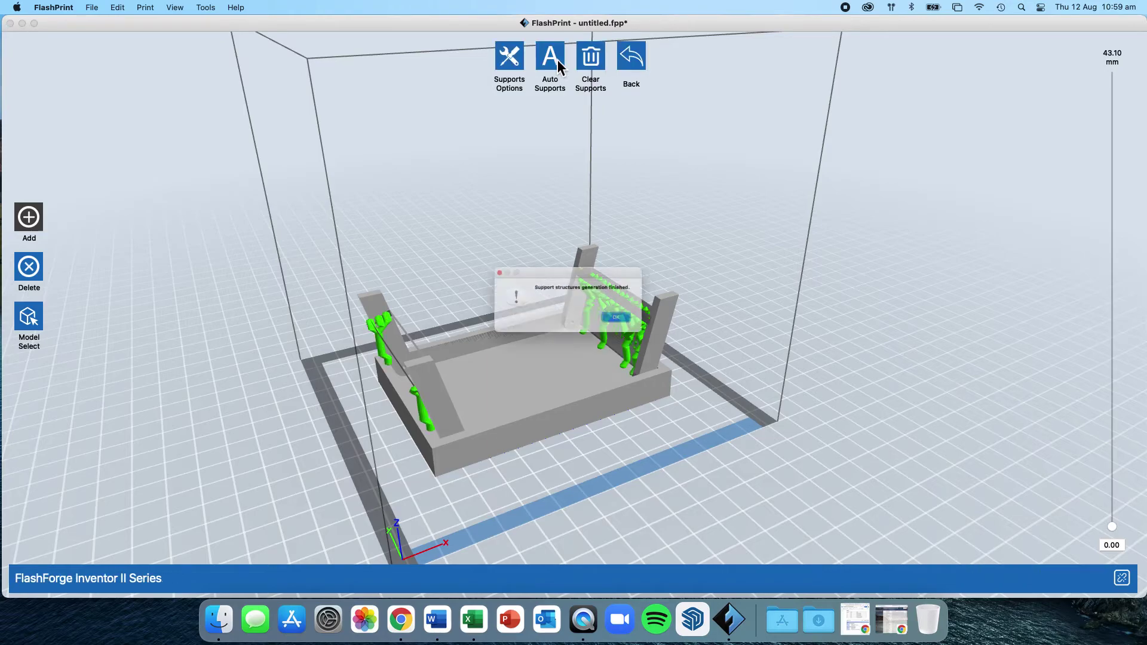
click(644, 329)
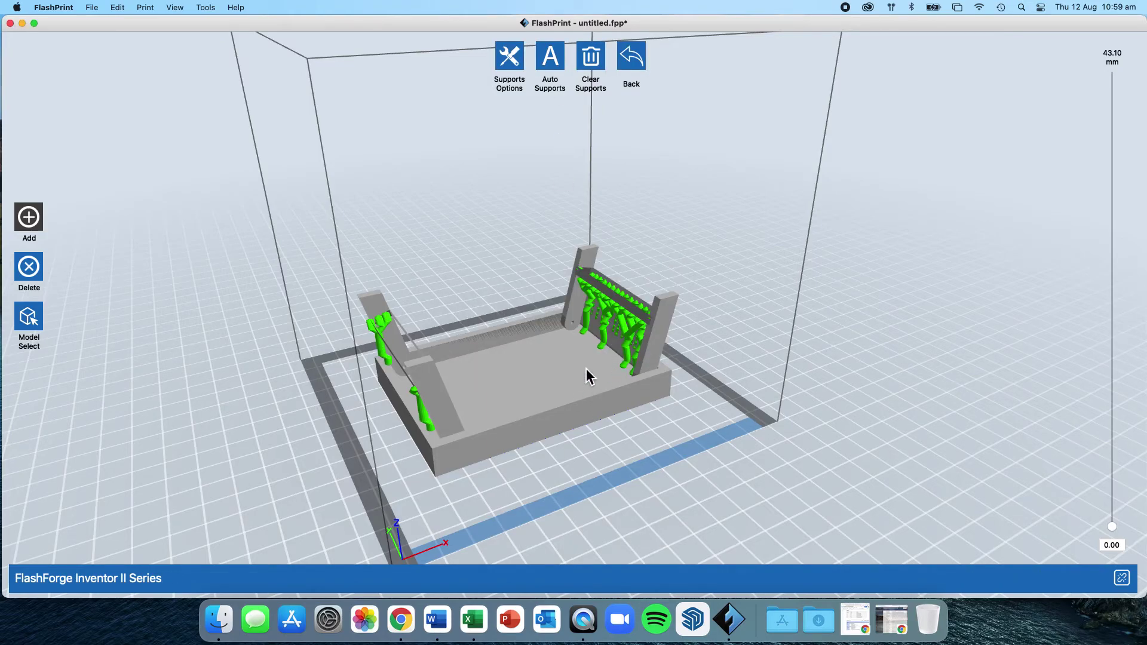
scroll(585, 369, up, 5)
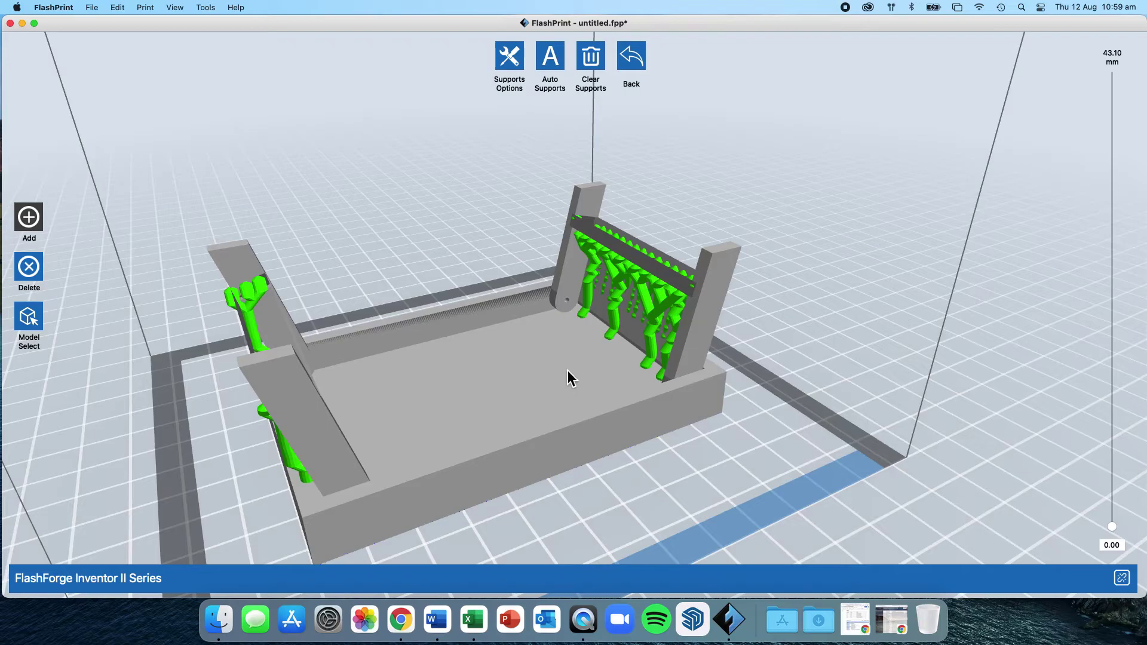
scroll(567, 370, down, 3)
scroll(568, 370, up, 4)
scroll(568, 370, down, 4)
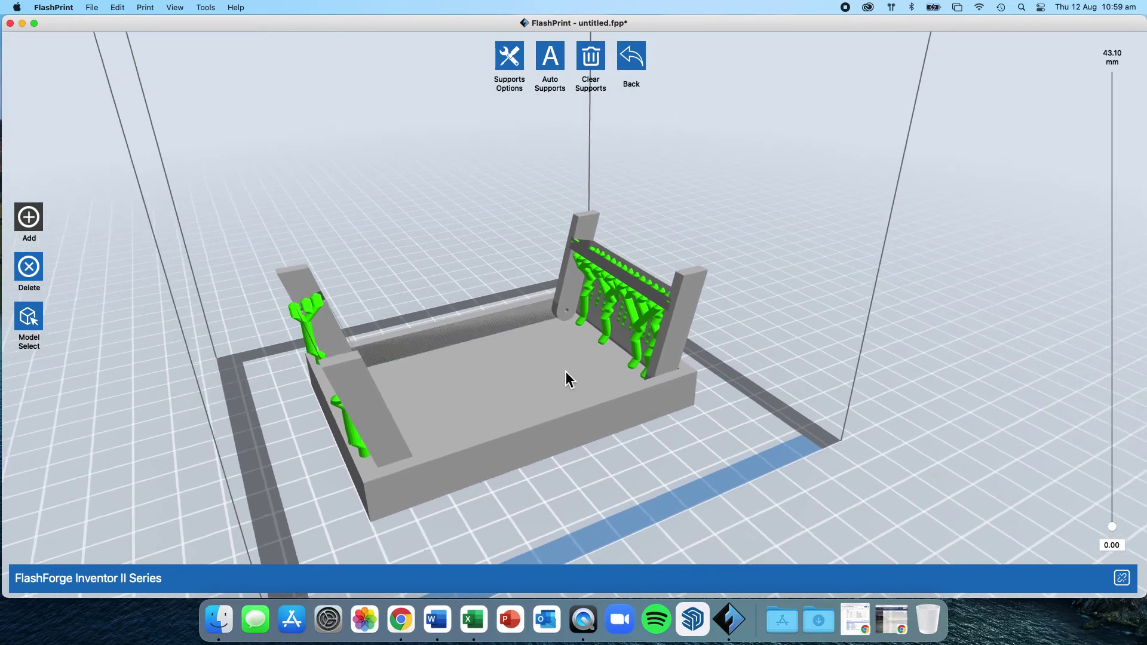
click(625, 57)
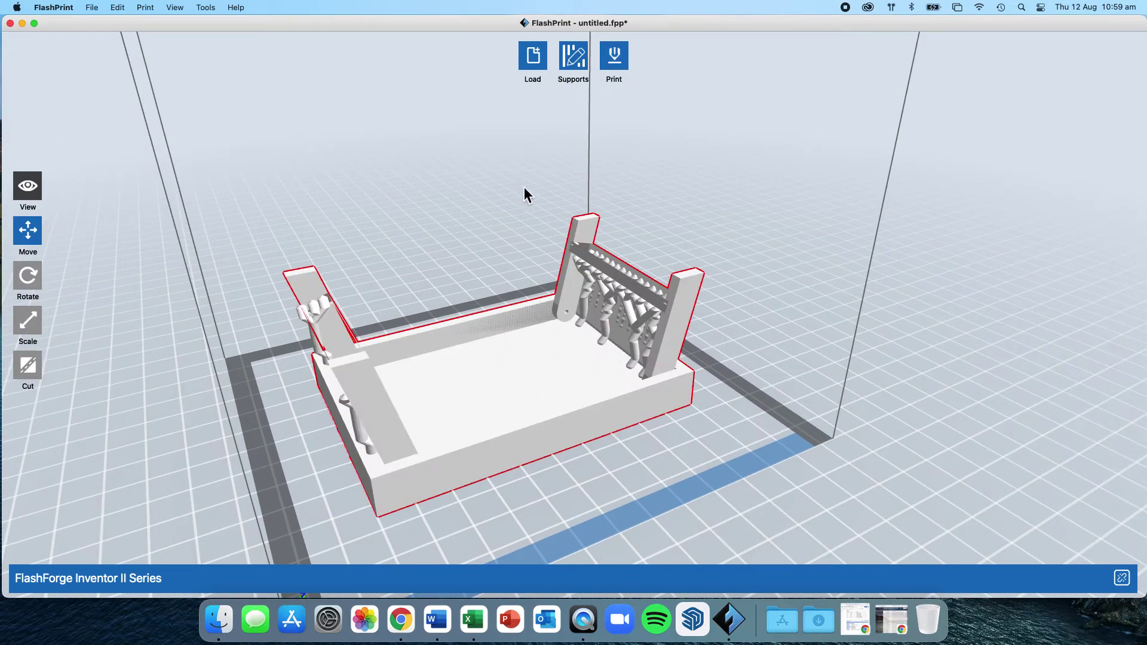
scroll(604, 310, down, 1)
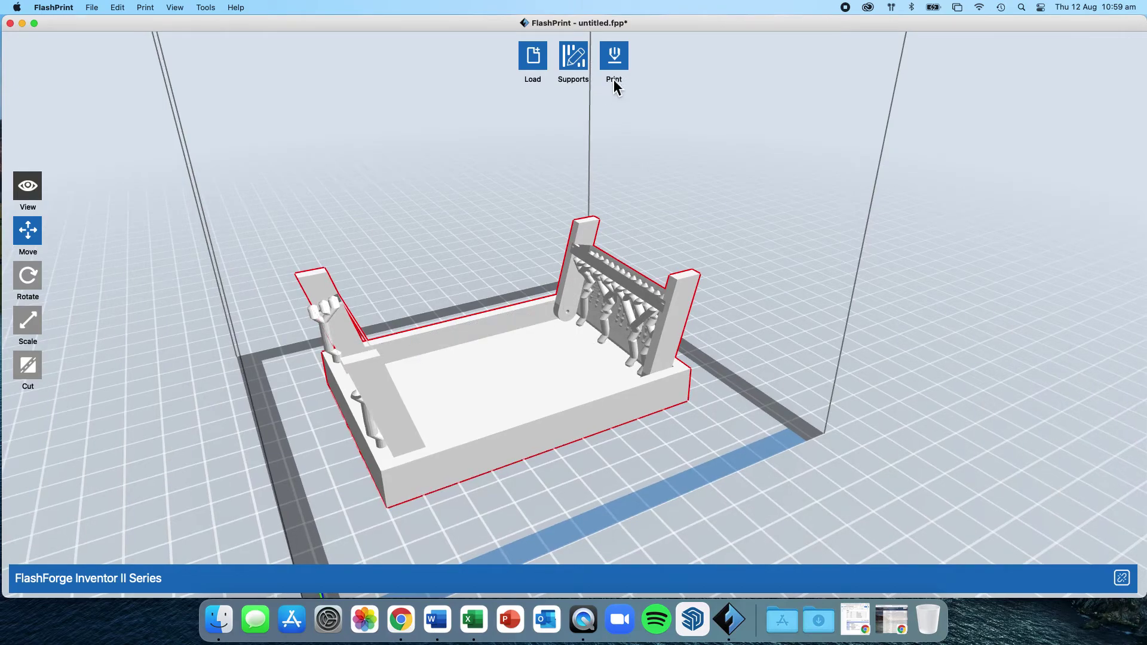
- Open the print settings and choose PLA as the material with supports enabled
click(613, 59)
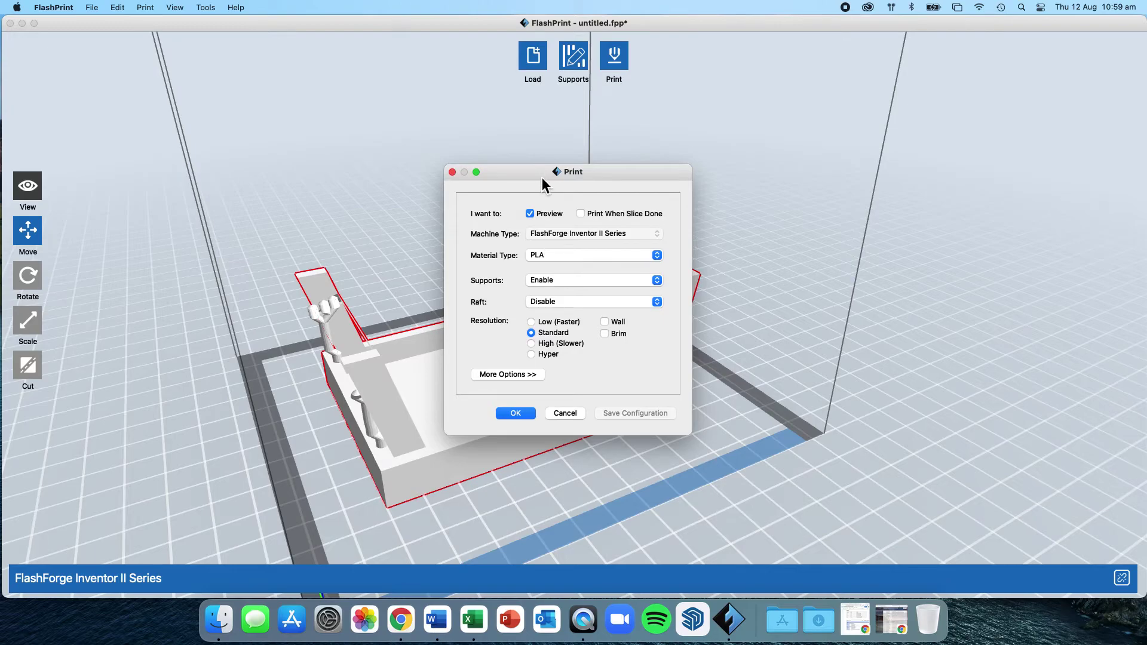
drag(543, 178, 527, 146)
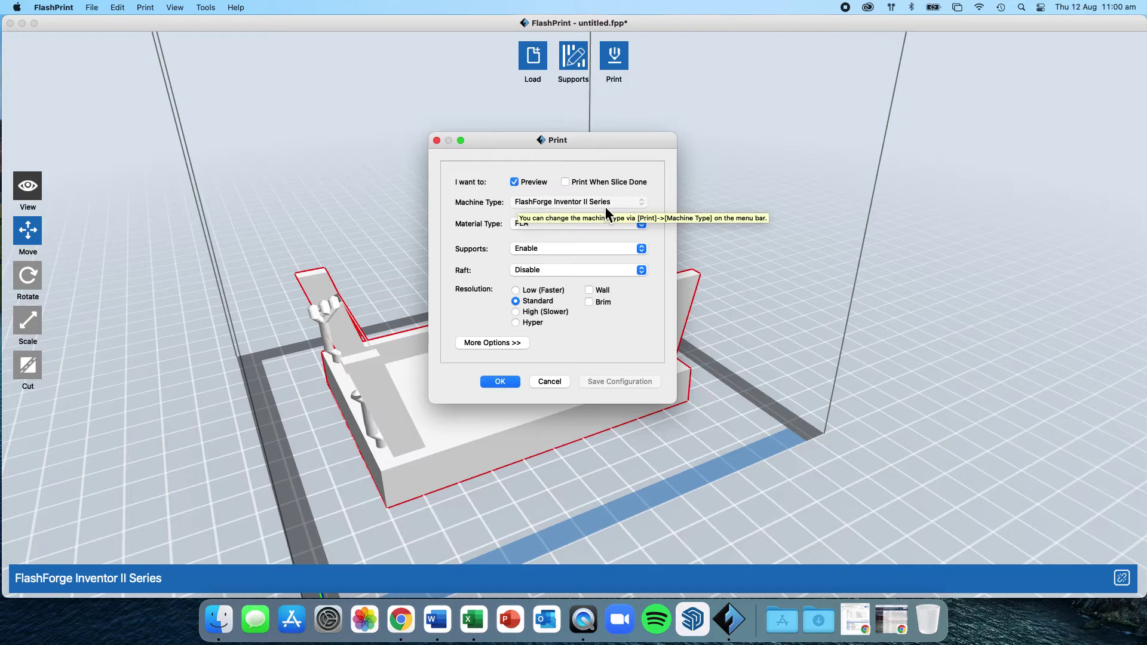
click(536, 225)
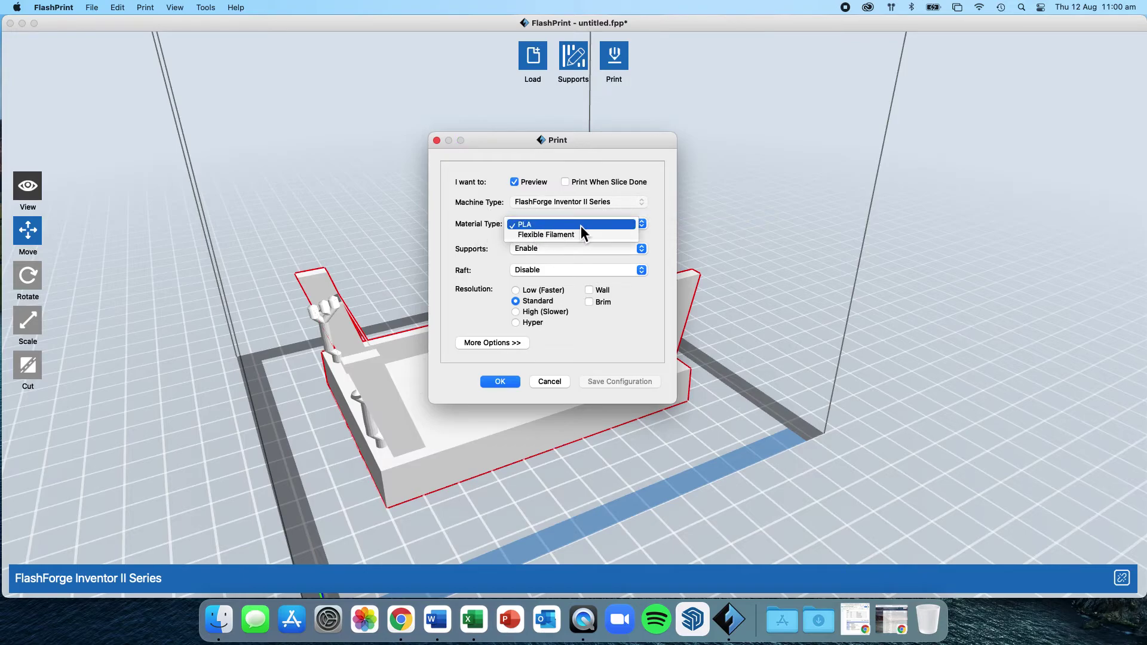
click(581, 226)
click(529, 249)
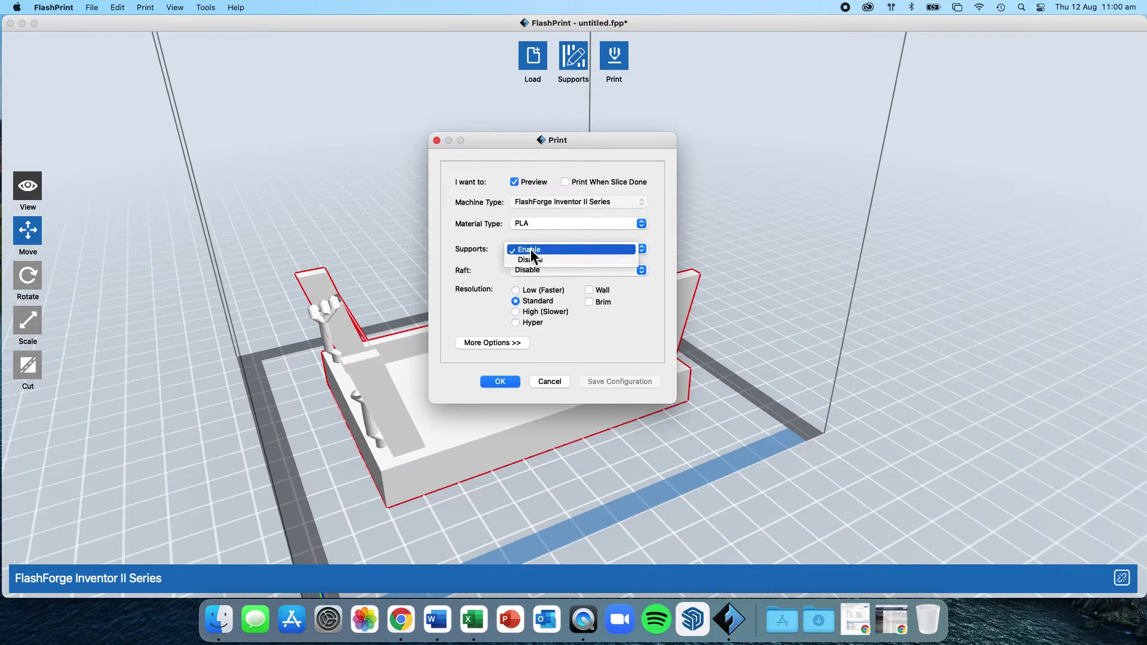
click(558, 252)
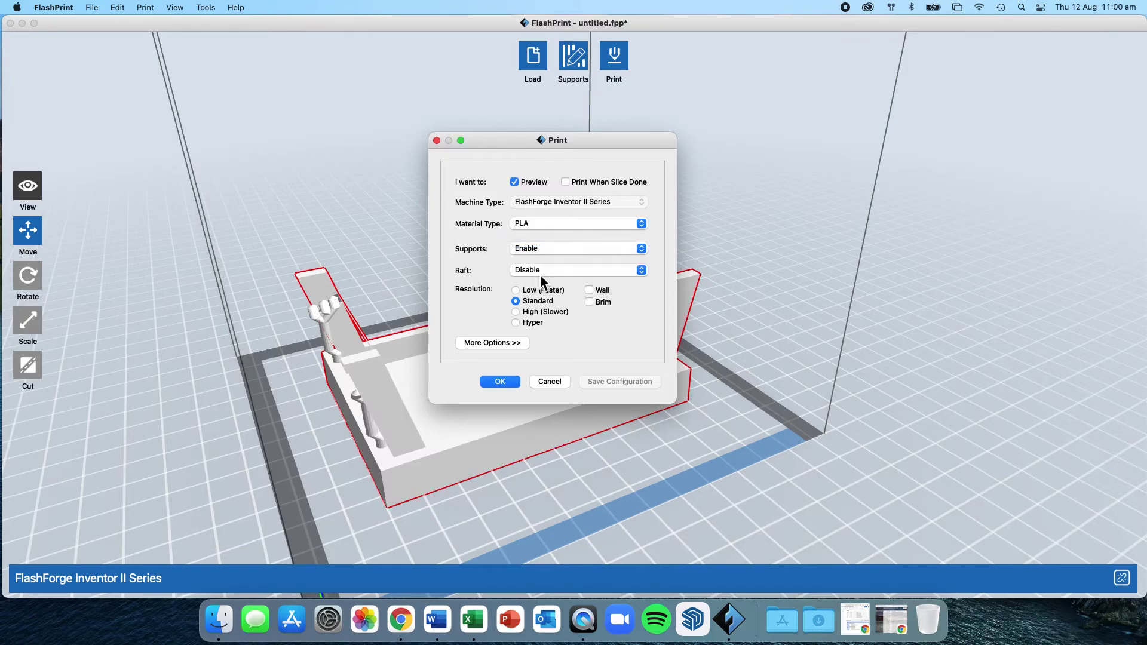
- Slice the lap desk with the current print settings, adding a raft to fix the treelike supports onto the plate
click(539, 275)
click(478, 276)
click(506, 383)
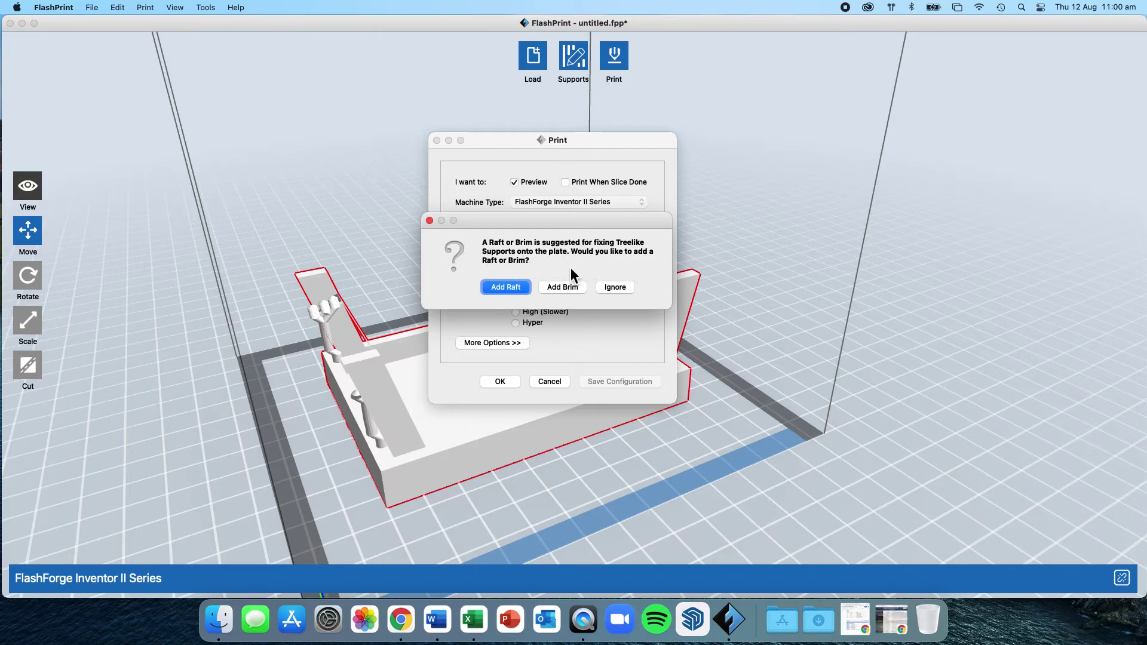
click(509, 288)
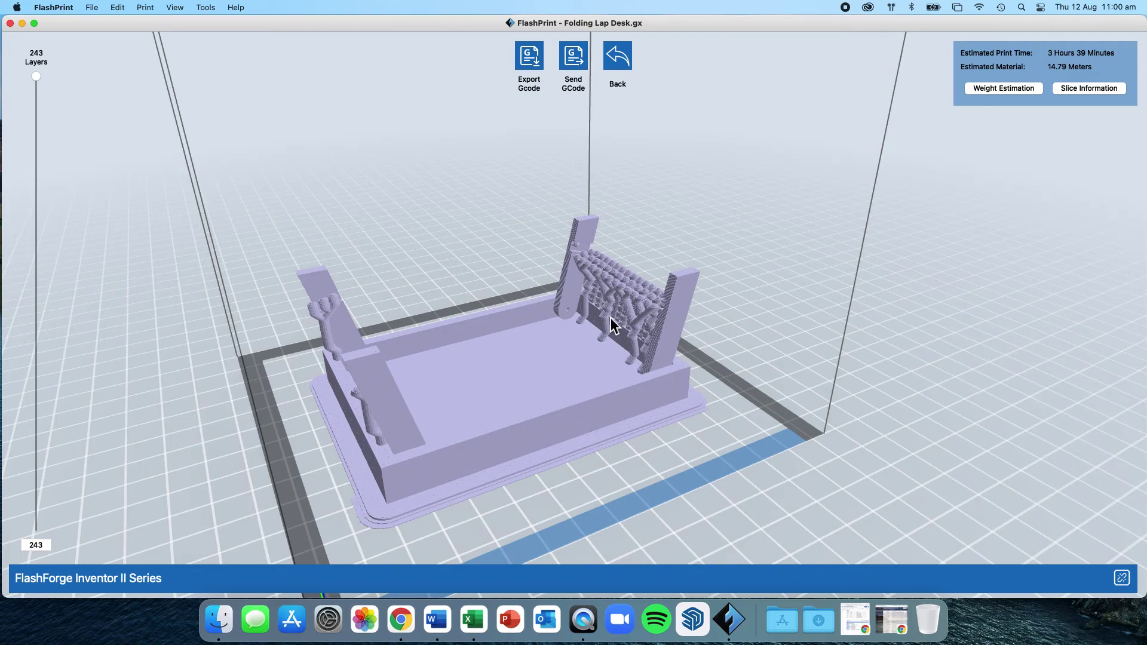
- Capture a screenshot of the whole slice preview, including the estimated print time and material
drag(612, 325, 812, 226)
drag(965, 174, 1051, 57)
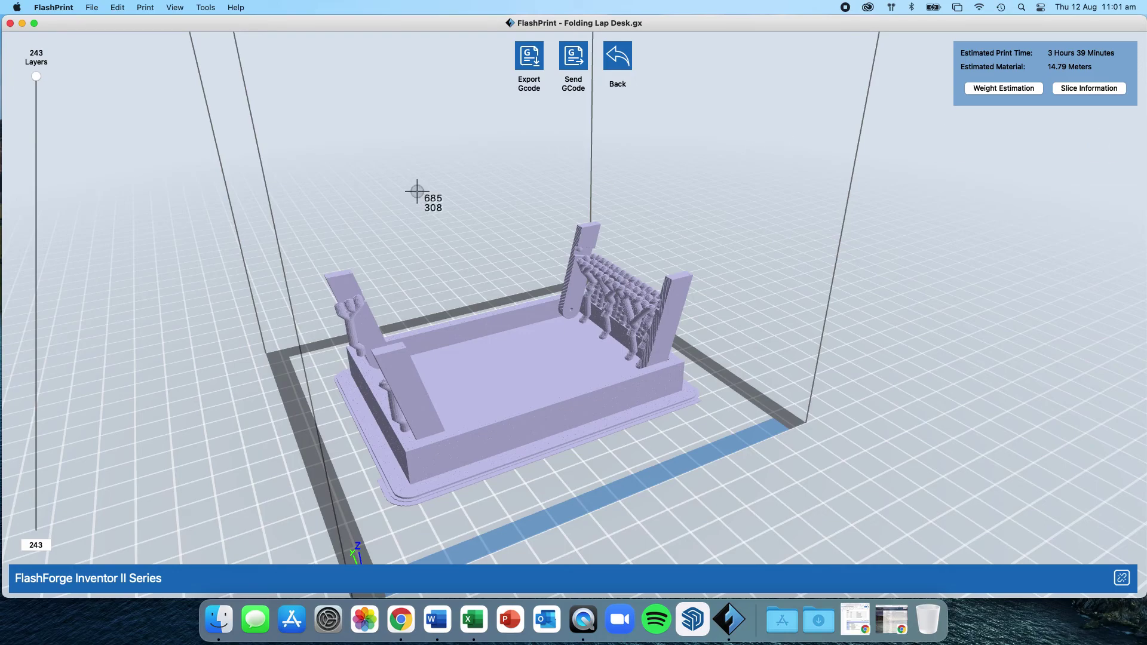
drag(12, 36, 1138, 606)
- Export the sliced G-code to the Desktop as a .gx file named Folding Lap Desk
click(531, 56)
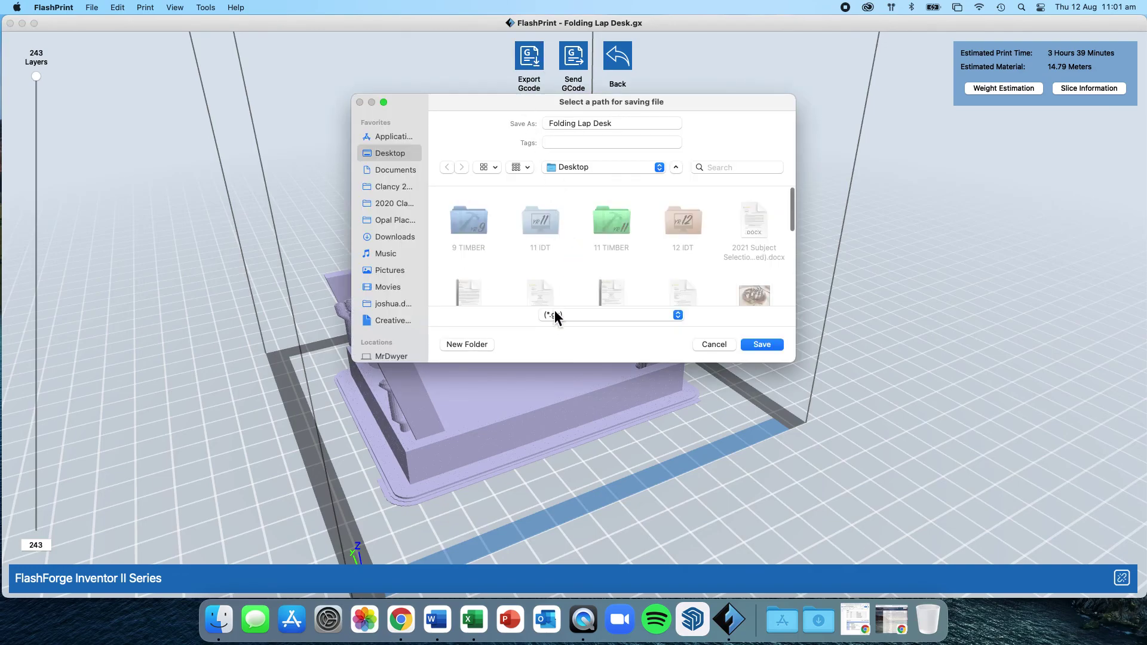
click(627, 127)
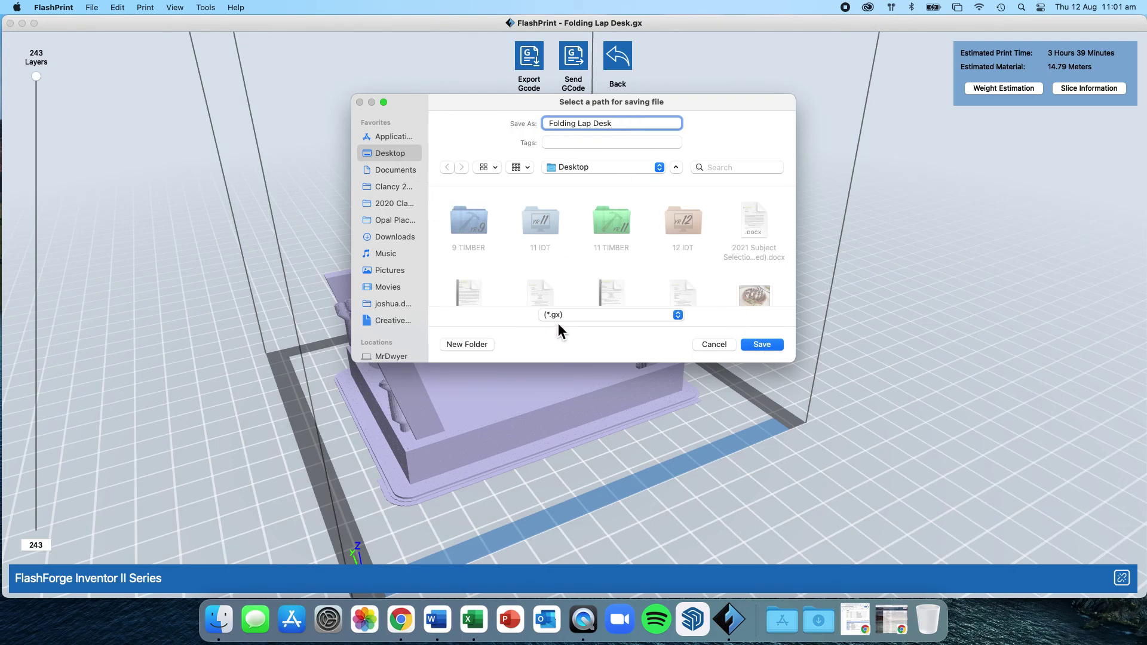
click(758, 345)
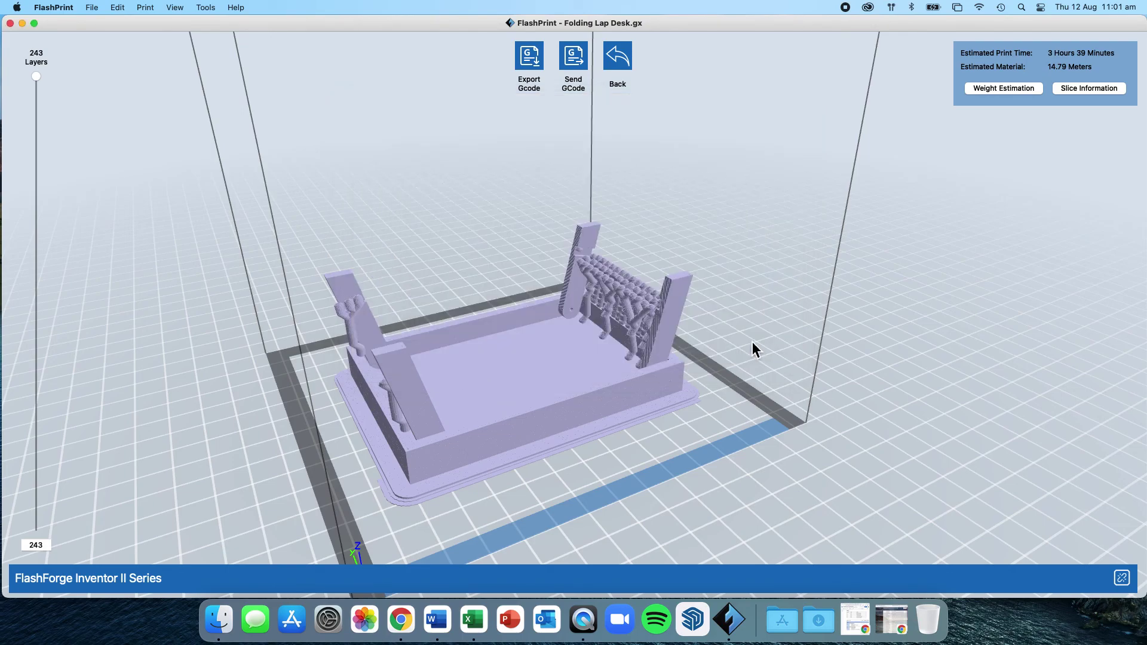